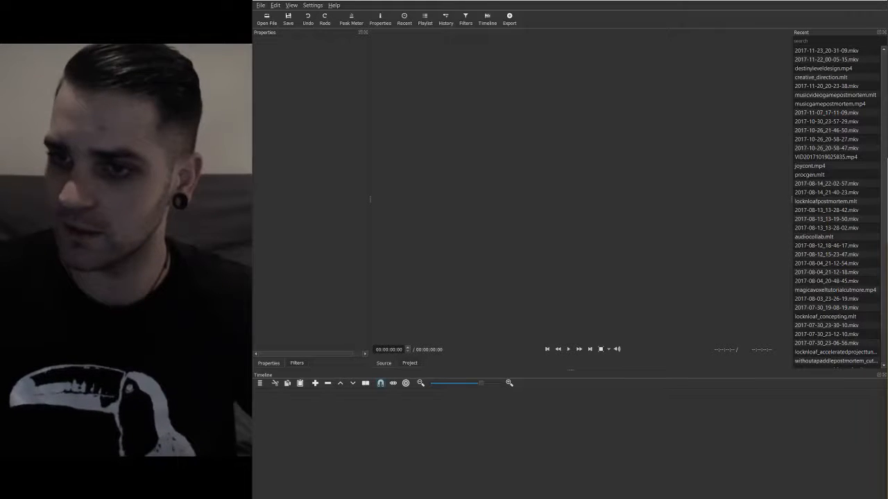
Switch to OBS and examine the General, Output, Audio, Video and Hotkeys settings, discarding any changes
{"action": "left_click_drag", "start_coordinate": [887, 186], "coordinate": [253, 1]}
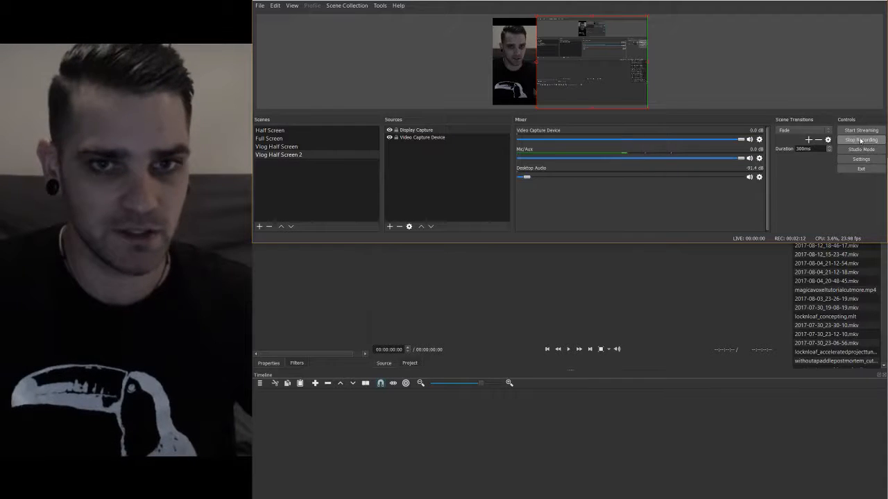
{"action": "left_click", "coordinate": [861, 159]}
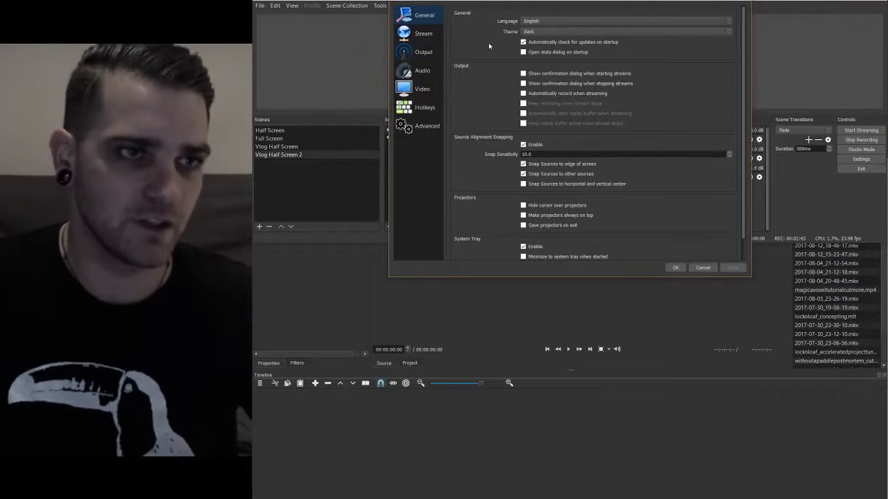
{"action": "left_click", "coordinate": [559, 32]}
{"action": "left_click", "coordinate": [556, 36]}
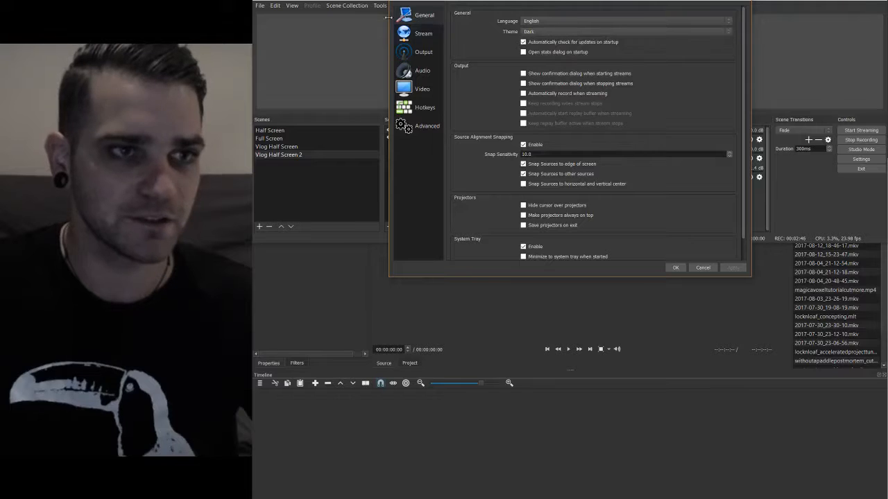
{"action": "left_click", "coordinate": [417, 51]}
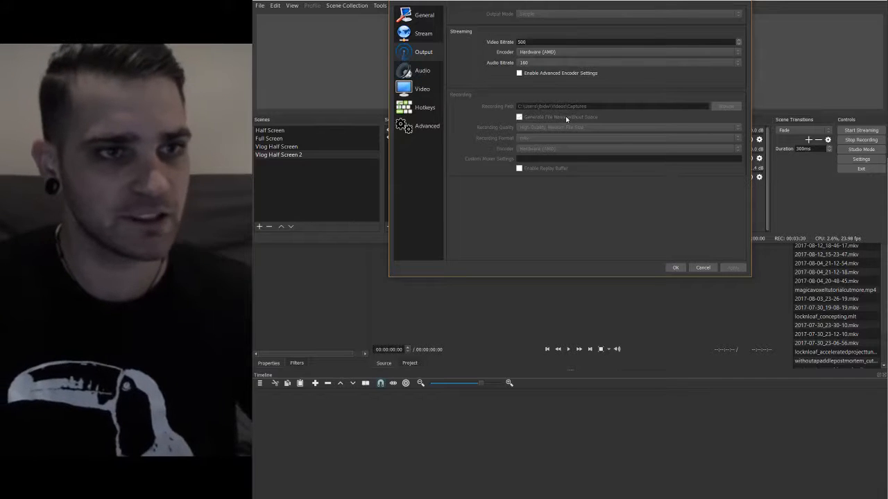
{"action": "left_click", "coordinate": [430, 72]}
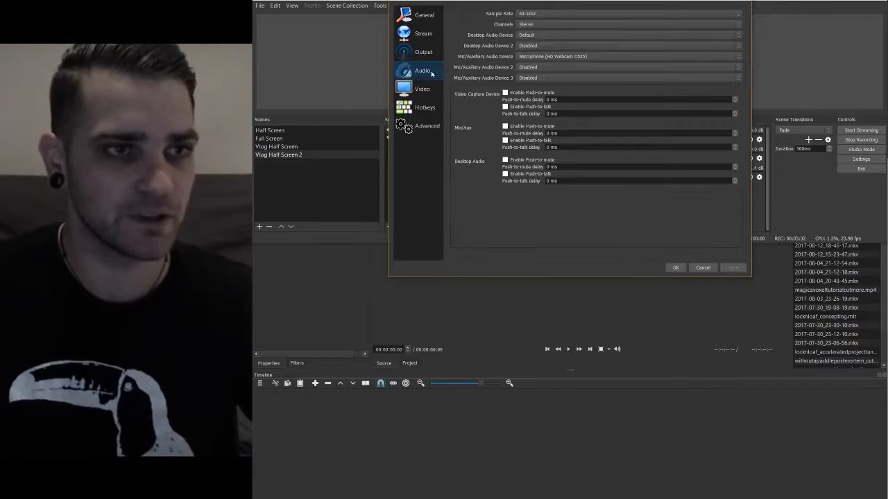
{"action": "left_click", "coordinate": [423, 91]}
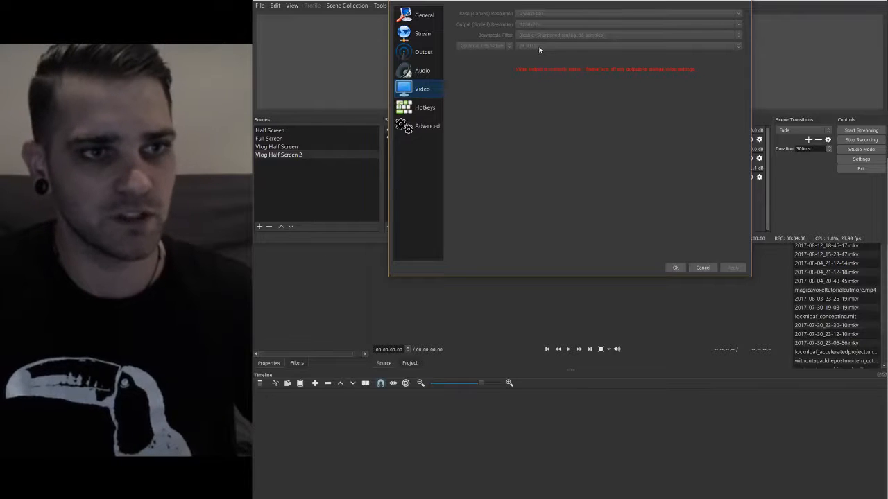
{"action": "left_click", "coordinate": [426, 109]}
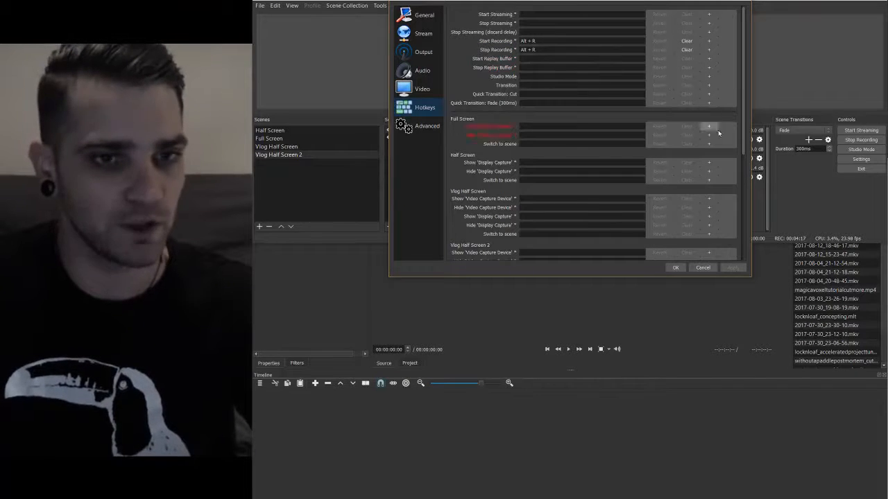
{"action": "left_click", "coordinate": [702, 268]}
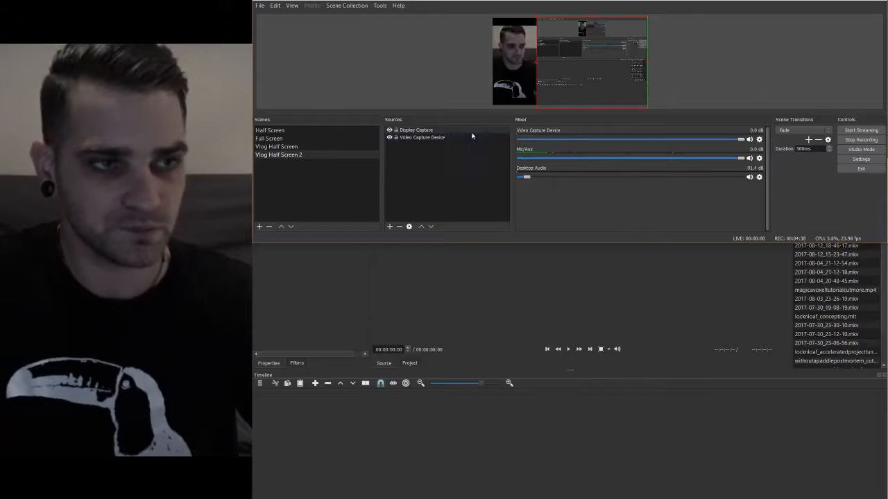
Compare the Vlog Half Screen and Vlog Half Screen 2 scene layouts, finishing on Vlog Half Screen 2
{"action": "left_click", "coordinate": [278, 146]}
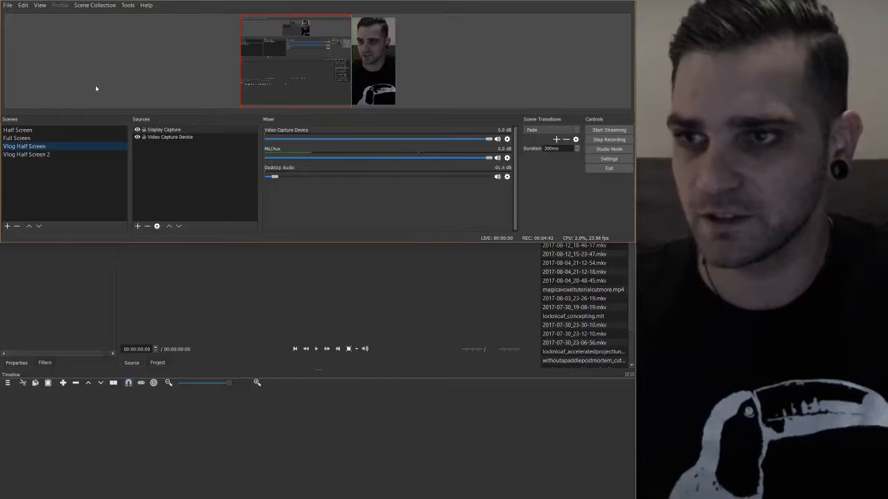
{"action": "left_click", "coordinate": [77, 154]}
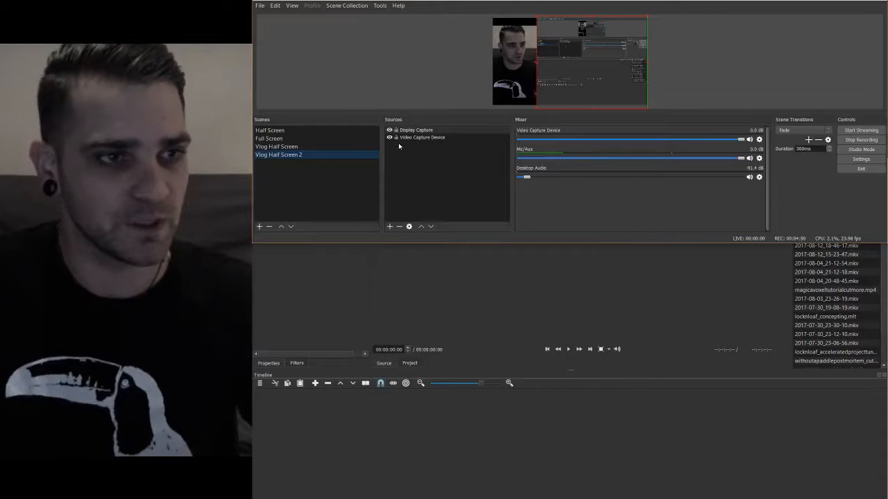
{"action": "left_click", "coordinate": [321, 146]}
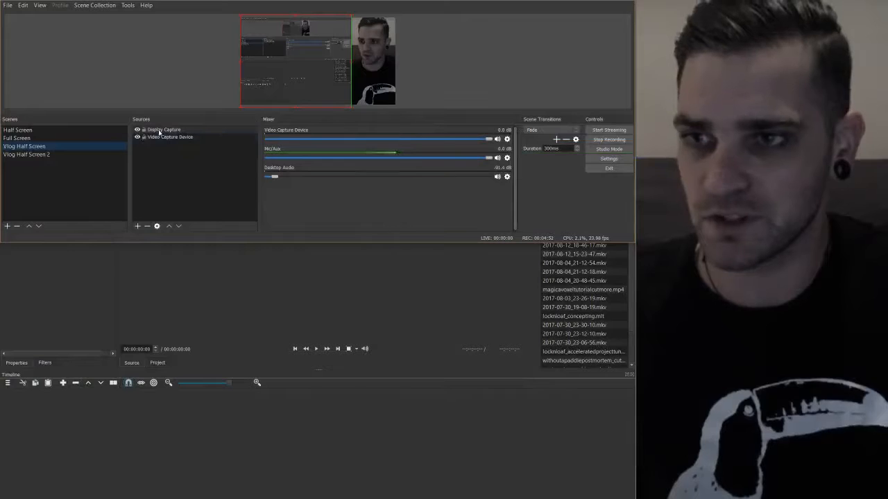
{"action": "left_click", "coordinate": [46, 153]}
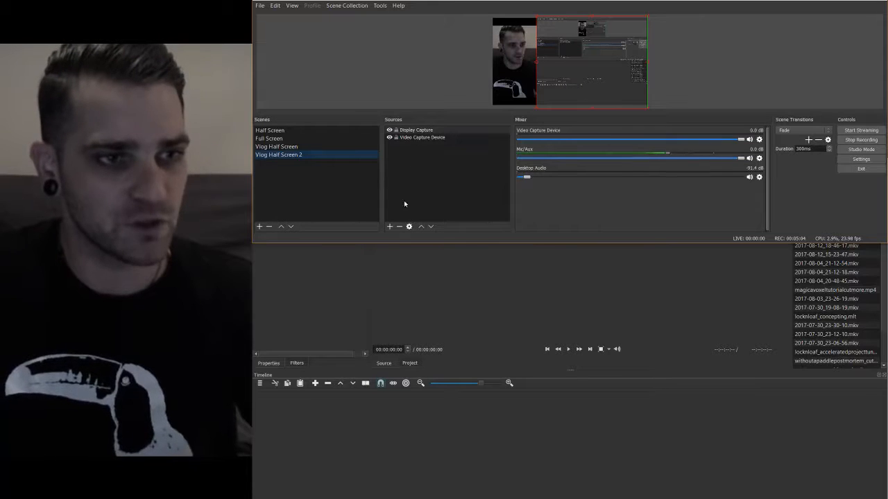
Examine the source types available for the scene and the create-new and add-existing options for a Display Capture source
{"action": "left_click", "coordinate": [390, 227]}
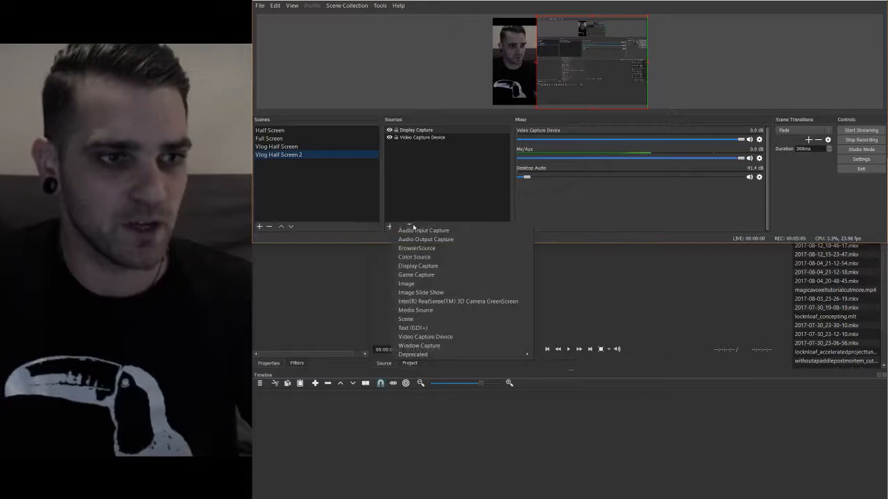
{"action": "left_click", "coordinate": [449, 266]}
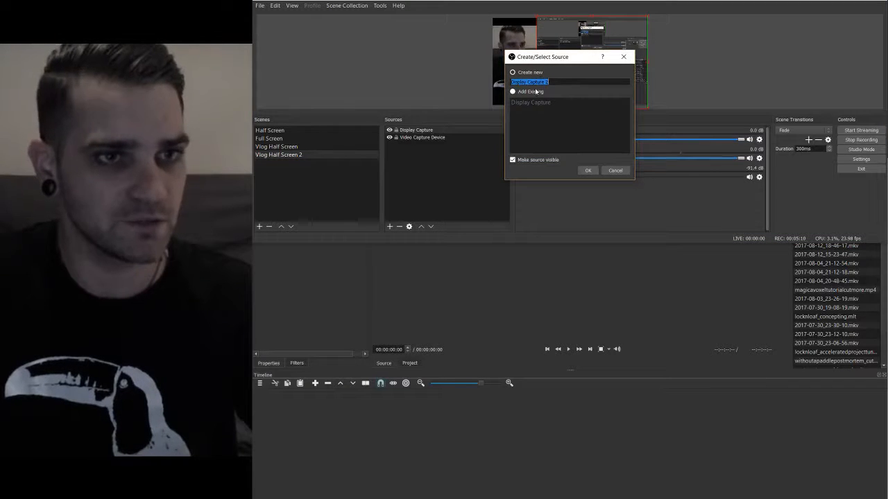
{"action": "left_click", "coordinate": [536, 91]}
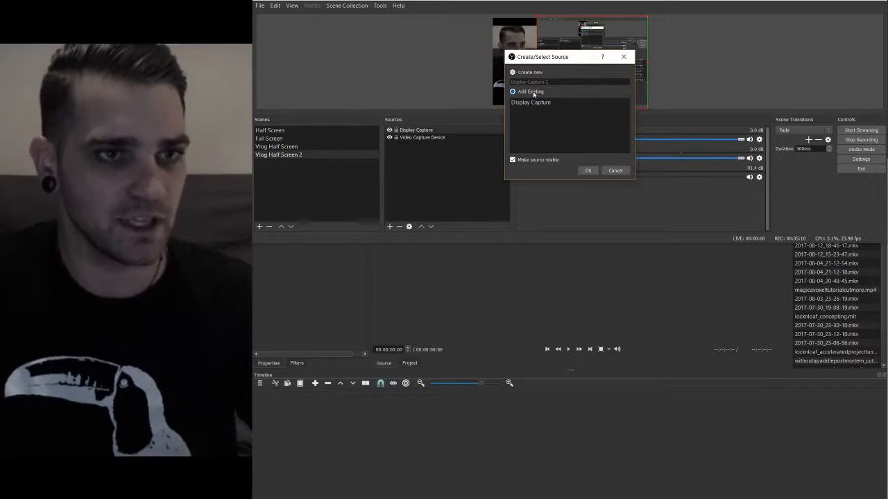
{"action": "left_click", "coordinate": [615, 170]}
{"action": "left_click", "coordinate": [439, 138]}
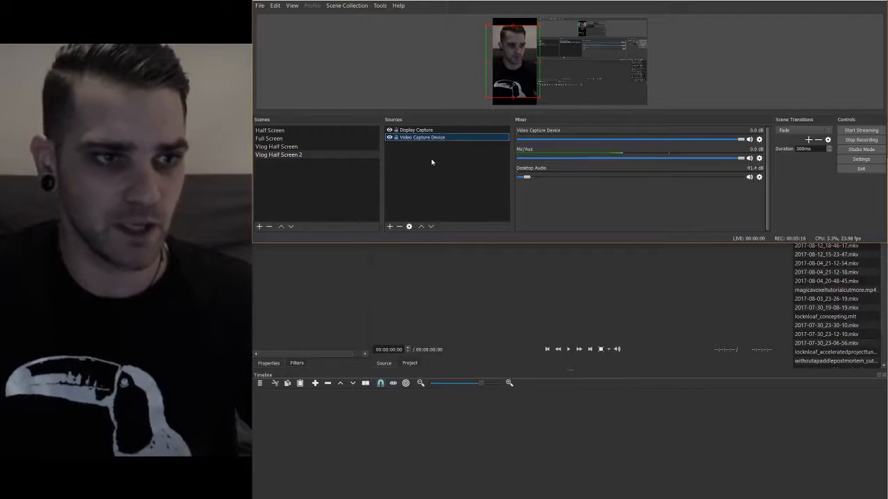
{"action": "right_click", "coordinate": [431, 161]}
{"action": "mouse_move", "coordinate": [478, 165]}
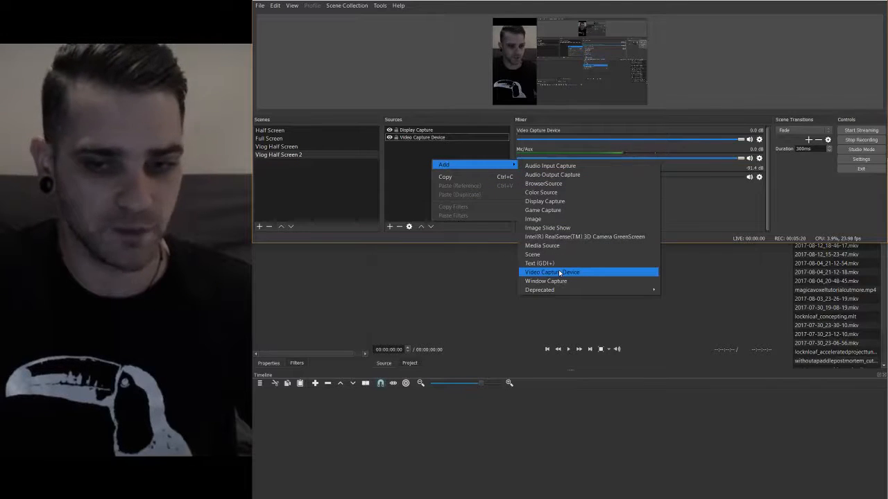
{"action": "left_click", "coordinate": [454, 167]}
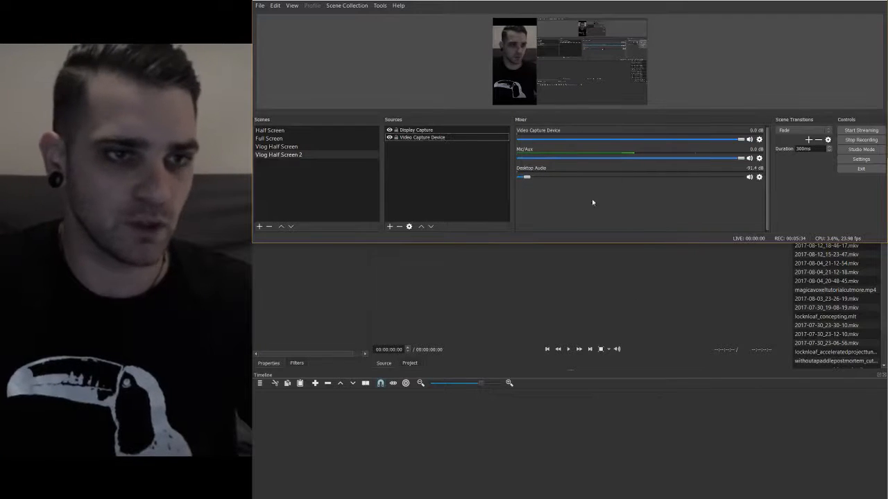
Raise the Desktop Audio volume in the mixer to about -65.8 dB
{"action": "left_click_drag", "start_coordinate": [528, 178], "coordinate": [537, 179]}
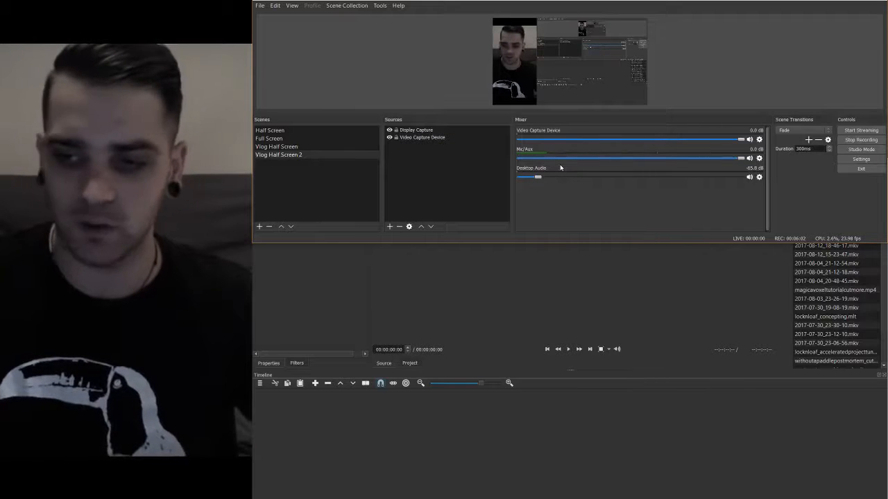
{"action": "right_click", "coordinate": [415, 164]}
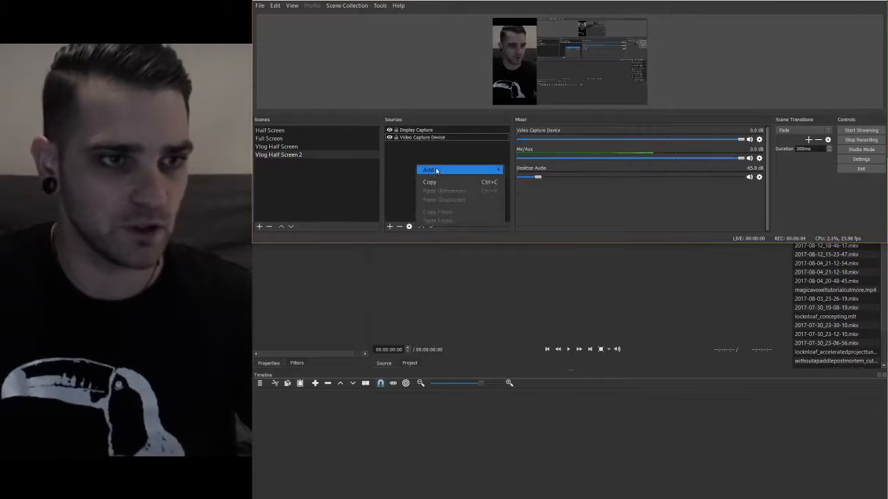
{"action": "mouse_move", "coordinate": [455, 169]}
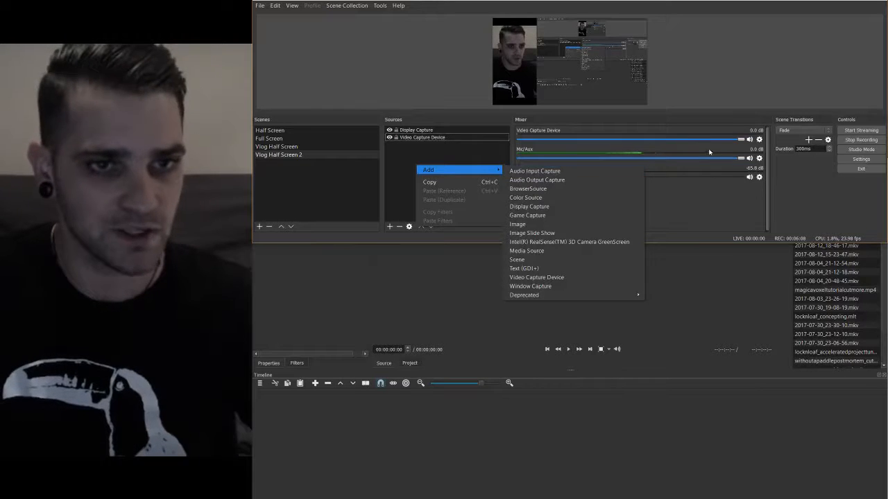
{"action": "left_click", "coordinate": [420, 146]}
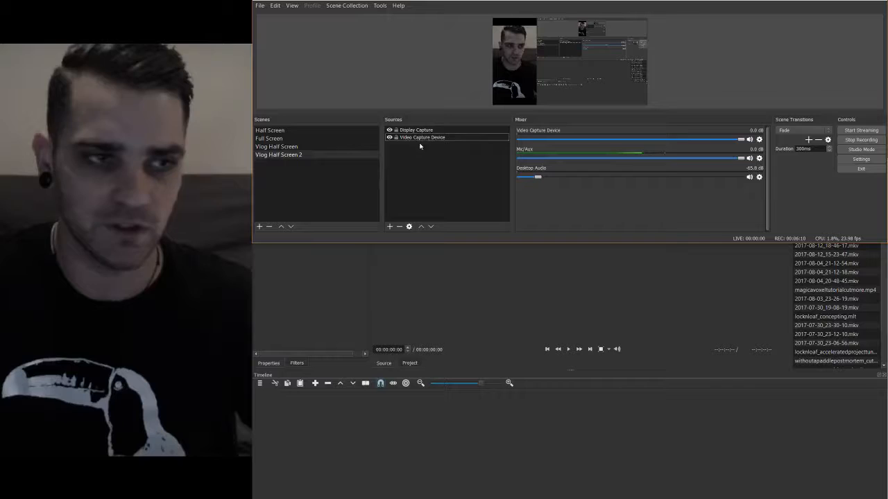
Inspect the Gain and Noise Suppression filters applied to the Mic/Aux audio source
{"action": "left_click", "coordinate": [758, 159]}
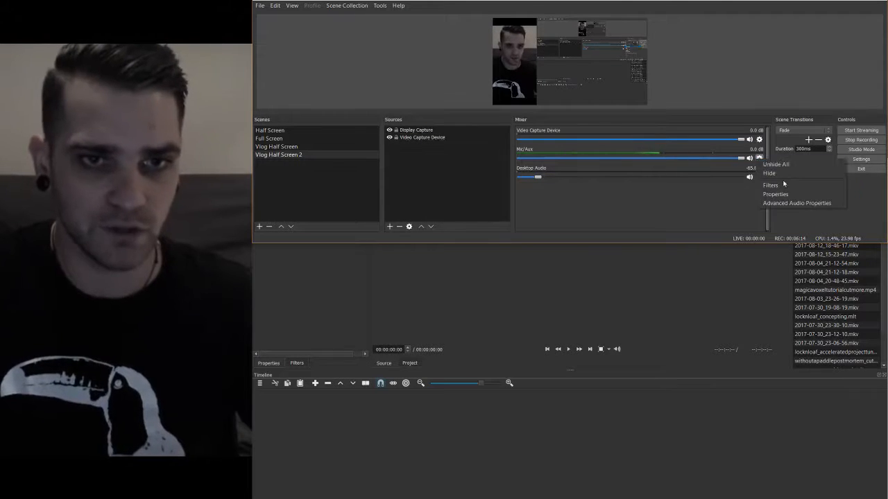
{"action": "left_click", "coordinate": [782, 183]}
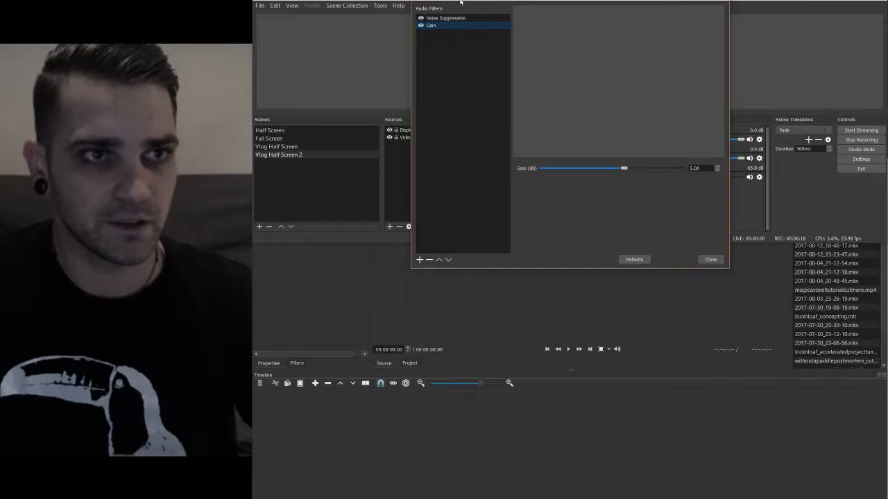
{"action": "left_click_drag", "start_coordinate": [460, 1], "coordinate": [474, 77]}
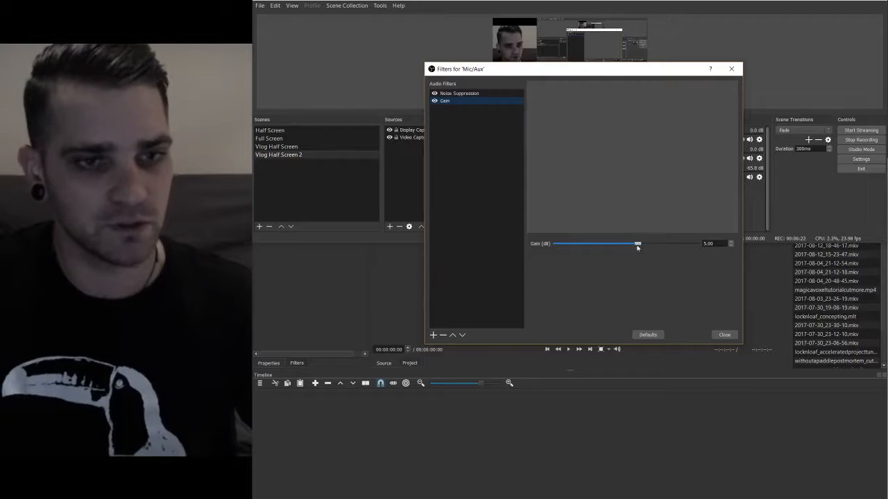
{"action": "left_click_drag", "start_coordinate": [637, 244], "coordinate": [592, 245]}
{"action": "left_click", "coordinate": [470, 101]}
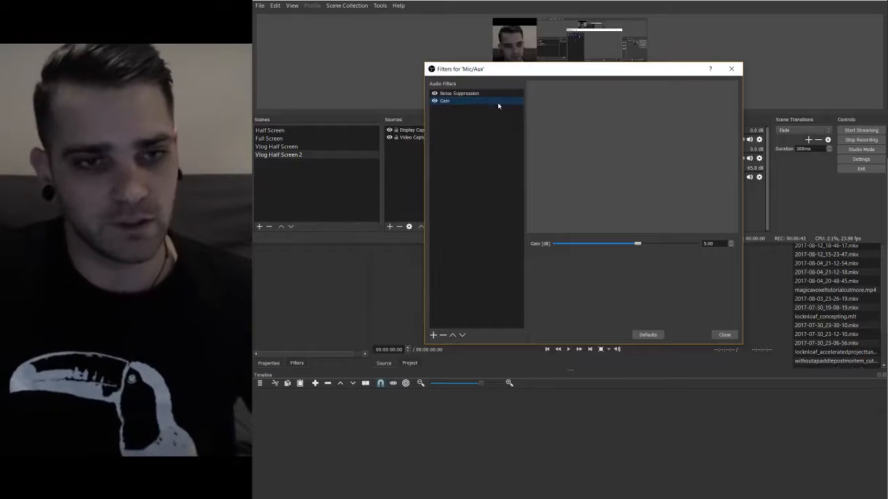
{"action": "left_click", "coordinate": [480, 93]}
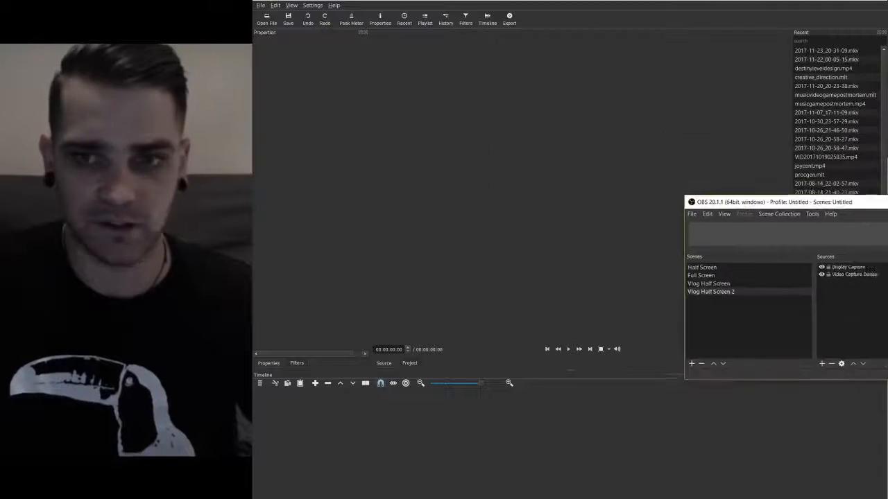
Switch to Shotcut, load 2017-11-23_20-31-09.mkv from the Captures folder into the player and pause its playback
{"action": "left_click_drag", "start_coordinate": [774, 202], "coordinate": [887, 243]}
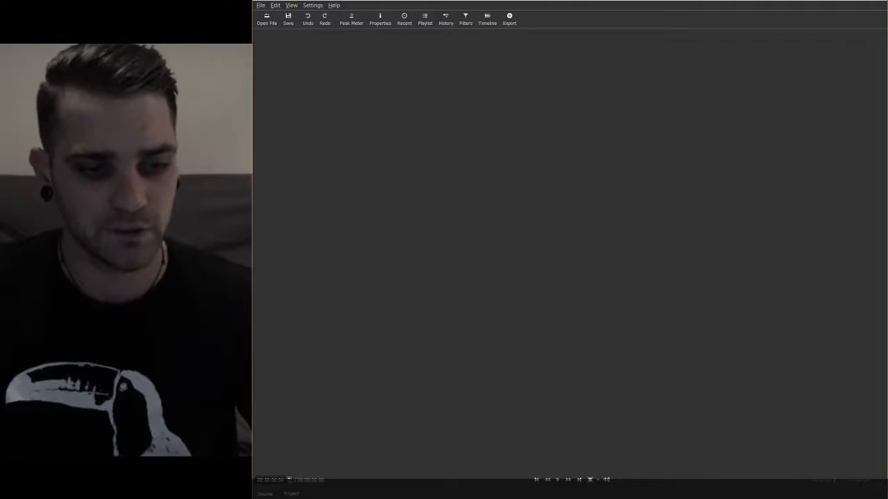
{"action": "left_click_drag", "start_coordinate": [887, 182], "coordinate": [806, 121]}
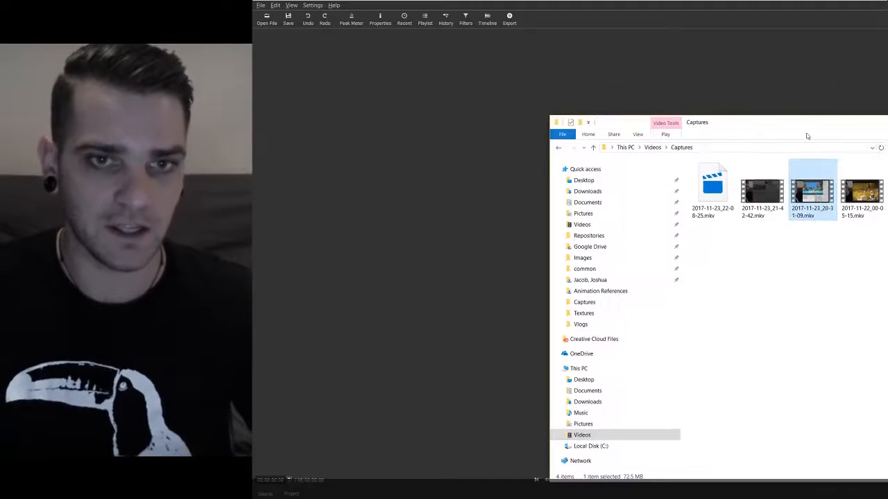
{"action": "left_click_drag", "start_coordinate": [816, 196], "coordinate": [539, 92]}
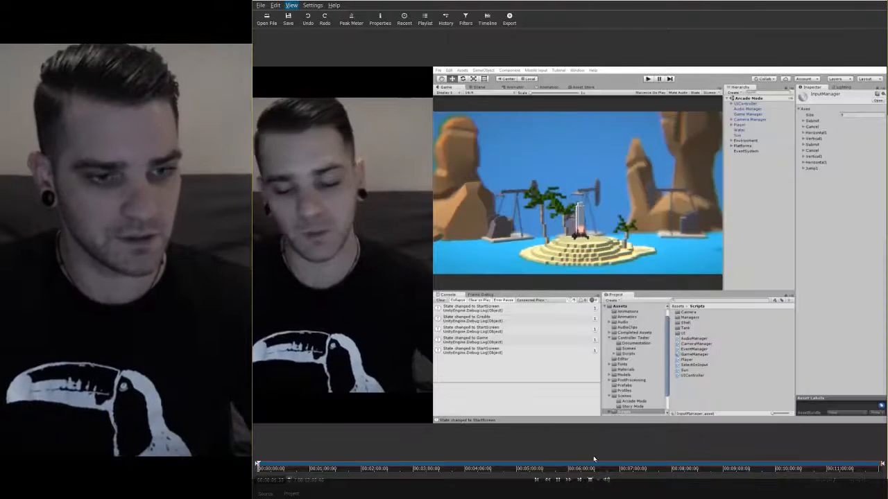
{"action": "left_click", "coordinate": [569, 477]}
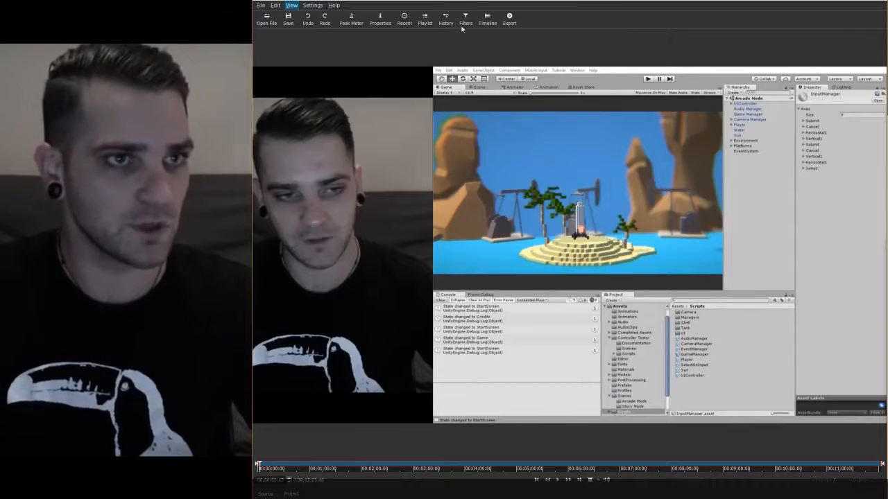
Show the Timeline, Recent, Filters, Properties and Export panels and enlarge the timeline area
{"action": "left_click", "coordinate": [485, 21]}
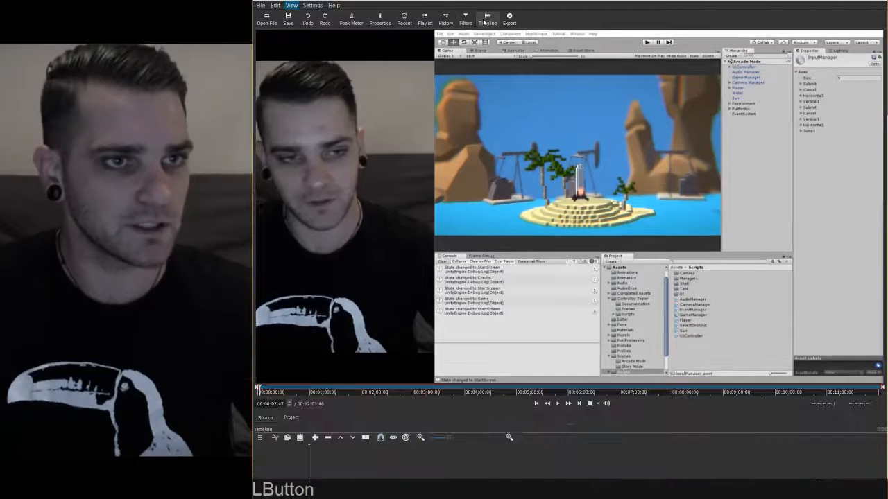
{"action": "left_click", "coordinate": [288, 6]}
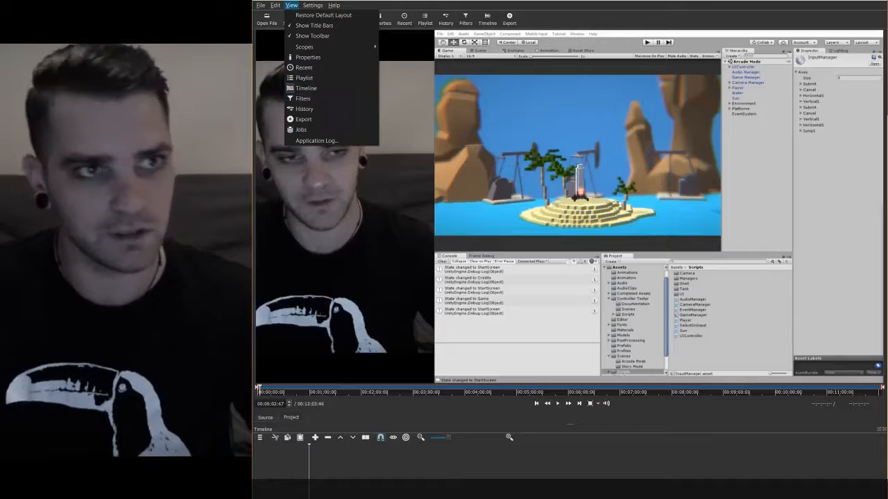
{"action": "left_click", "coordinate": [317, 73]}
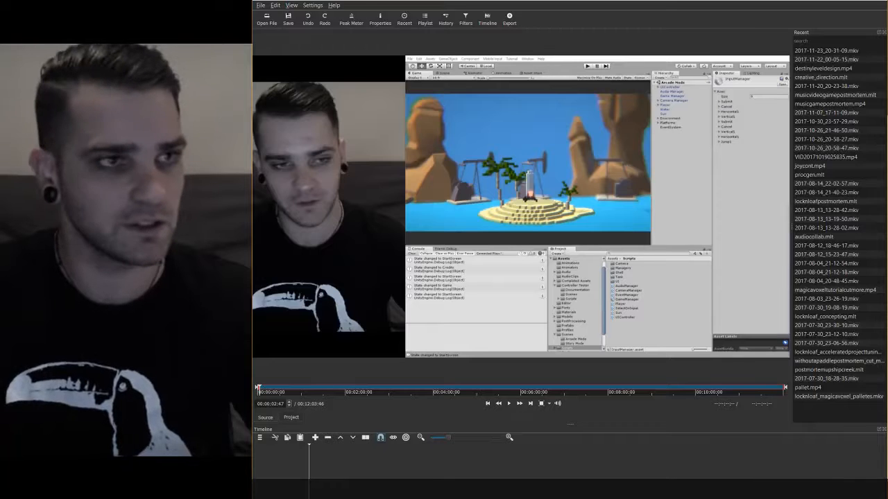
{"action": "left_click", "coordinate": [294, 7]}
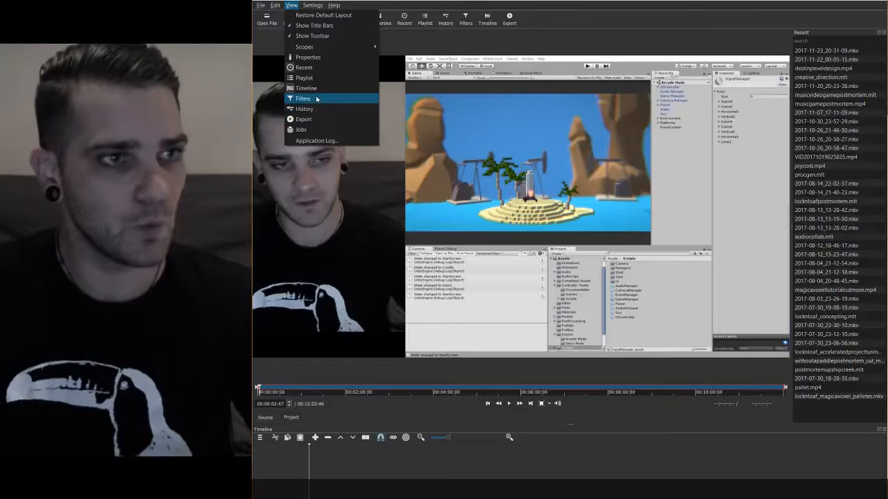
{"action": "left_click", "coordinate": [316, 99]}
{"action": "left_click", "coordinate": [291, 5]}
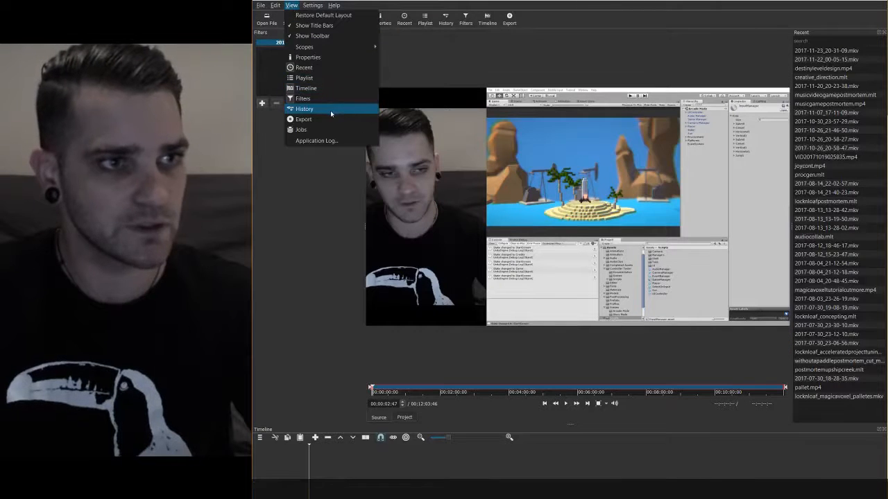
{"action": "left_click", "coordinate": [326, 57]}
{"action": "left_click", "coordinate": [291, 6]}
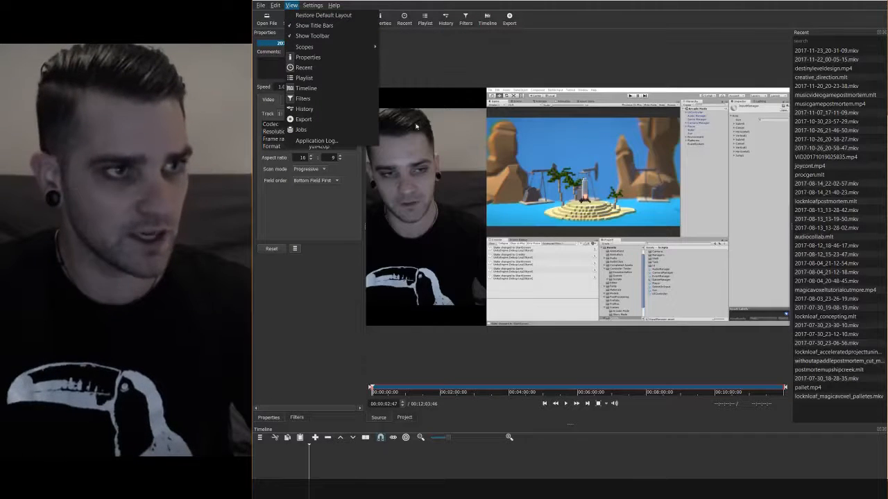
{"action": "left_click", "coordinate": [305, 120]}
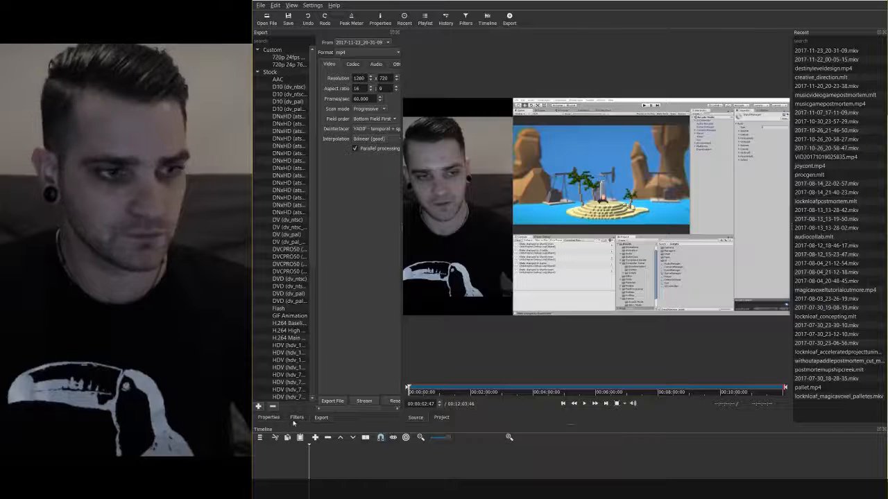
{"action": "left_click_drag", "start_coordinate": [577, 425], "coordinate": [576, 376]}
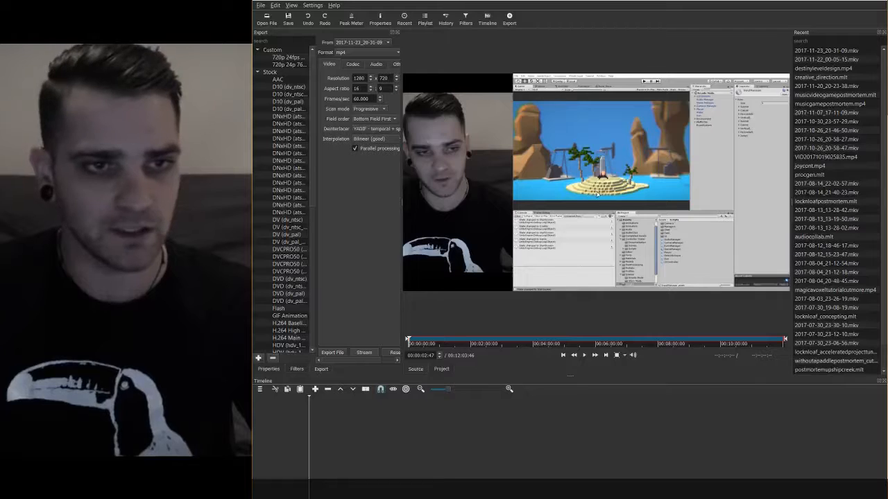
Trim the source clip to a 00:02:01:22 range starting at 00:06:00:27 and place it on the timeline
{"action": "left_click_drag", "start_coordinate": [406, 341], "coordinate": [596, 349]}
{"action": "mouse_move", "coordinate": [786, 338]}
{"action": "left_mouse_down"}
{"action": "mouse_move", "coordinate": [681, 340]}
{"action": "mouse_move", "coordinate": [659, 350]}
{"action": "left_mouse_up"}
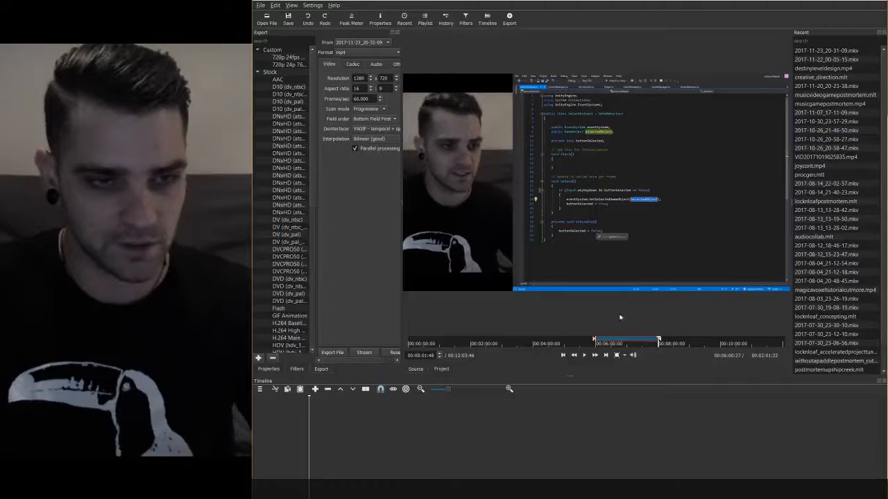
{"action": "left_click_drag", "start_coordinate": [555, 182], "coordinate": [505, 448]}
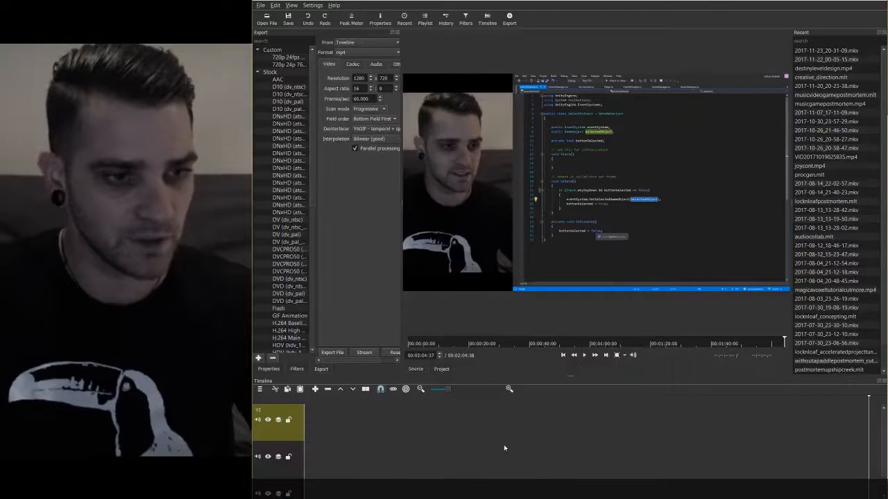
{"action": "left_click", "coordinate": [336, 449]}
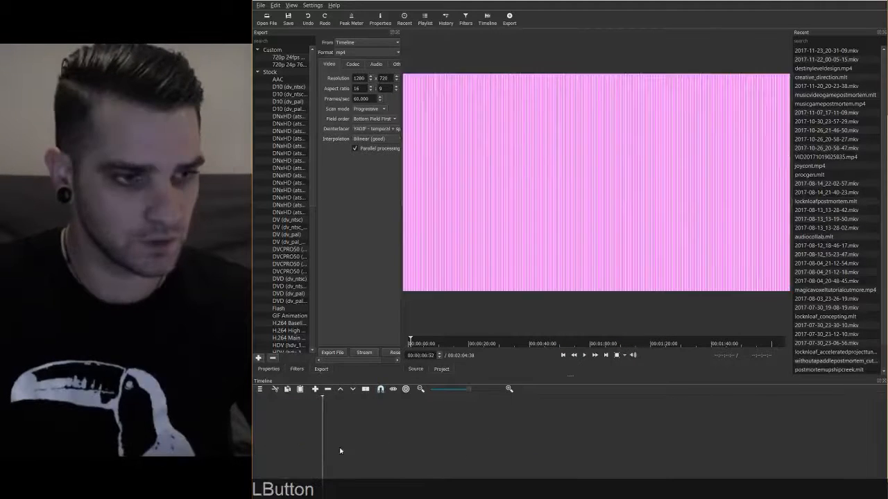
Reload 2017-11-23_20-31-09.mkv from the recent files, trim it from 00:04:10:28 to about 00:06:00, and add that range to the timeline
{"action": "left_click", "coordinate": [859, 79]}
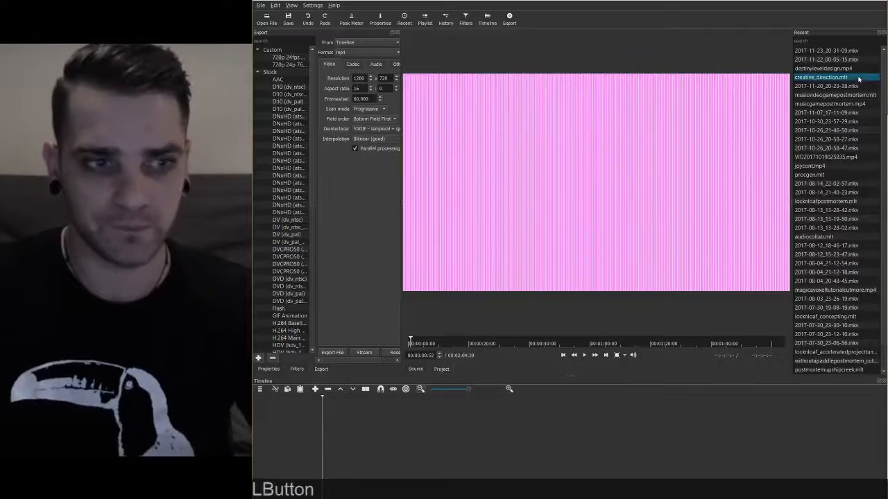
{"action": "double_click", "coordinate": [827, 51]}
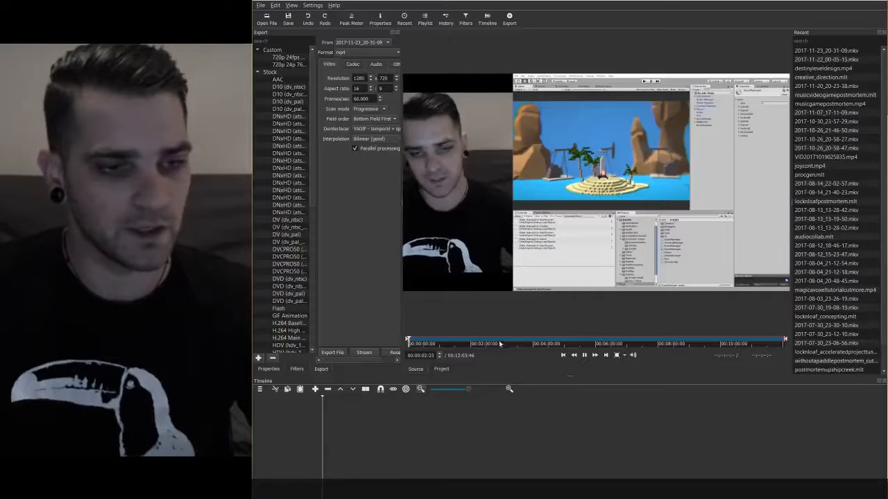
{"action": "left_click", "coordinate": [466, 344]}
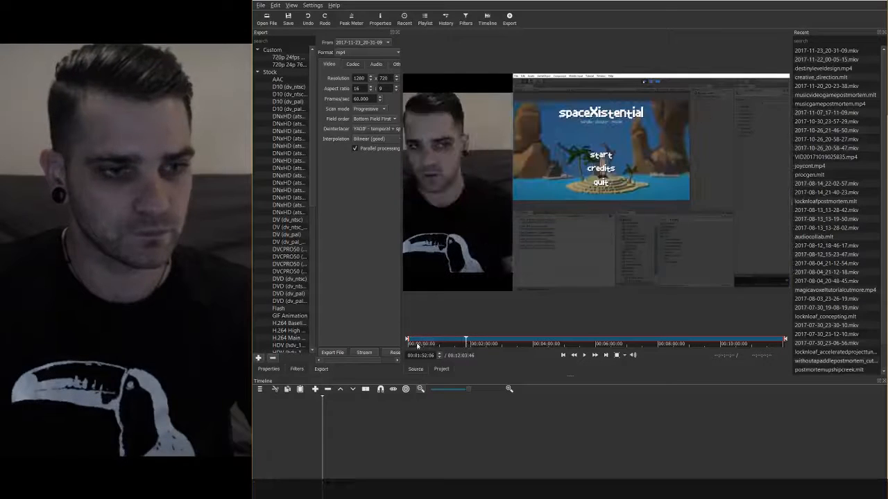
{"action": "left_click_drag", "start_coordinate": [408, 340], "coordinate": [536, 340]}
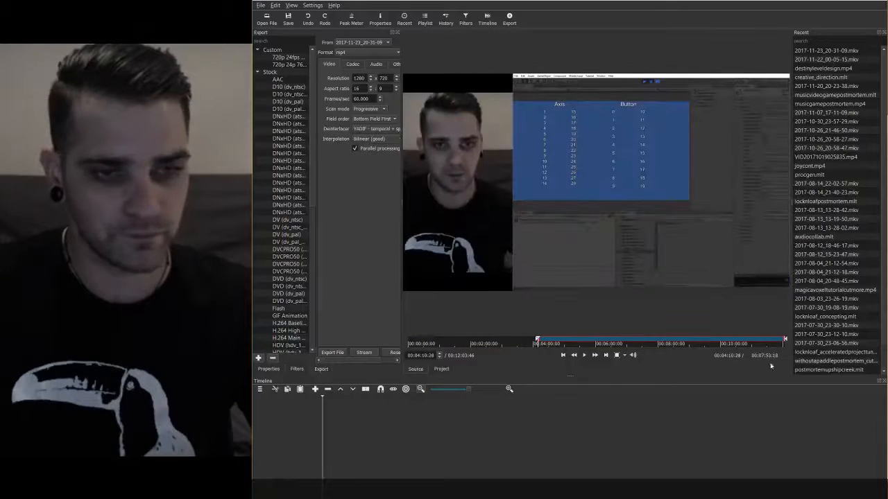
{"action": "left_click_drag", "start_coordinate": [785, 341], "coordinate": [596, 346]}
{"action": "left_click_drag", "start_coordinate": [601, 214], "coordinate": [416, 432]}
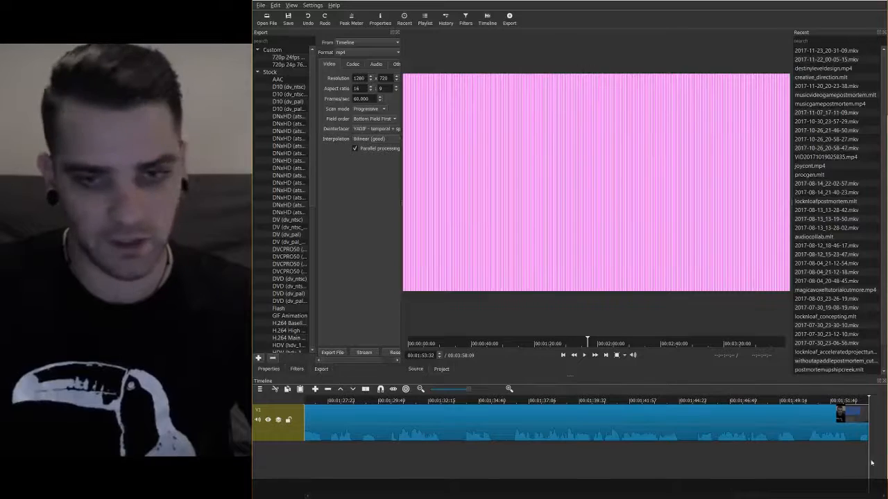
Scrub back through the timeline and move the first V1 clip to the very start of the track
{"action": "left_click_drag", "start_coordinate": [869, 463], "coordinate": [335, 471]}
{"action": "left_click_drag", "start_coordinate": [406, 467], "coordinate": [721, 471]}
{"action": "left_click_drag", "start_coordinate": [658, 471], "coordinate": [254, 465]}
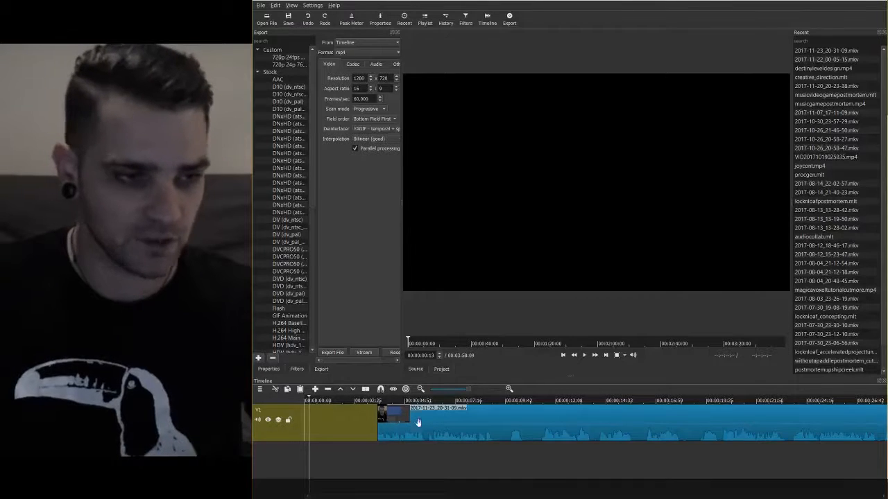
{"action": "left_click_drag", "start_coordinate": [419, 423], "coordinate": [334, 432]}
{"action": "left_click", "coordinate": [261, 465]}
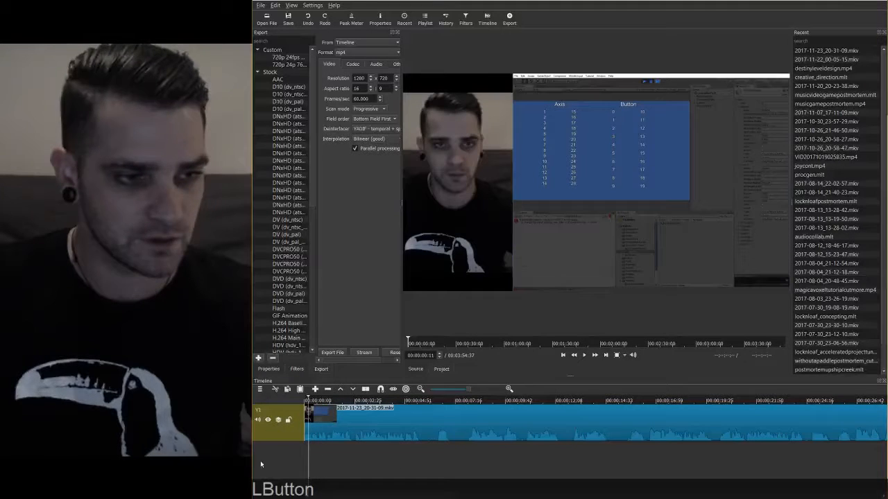
Split the first V1 clip at 00:01:37:32 and again at 00:01:37:42 to isolate a short segment
{"action": "left_click", "coordinate": [312, 471]}
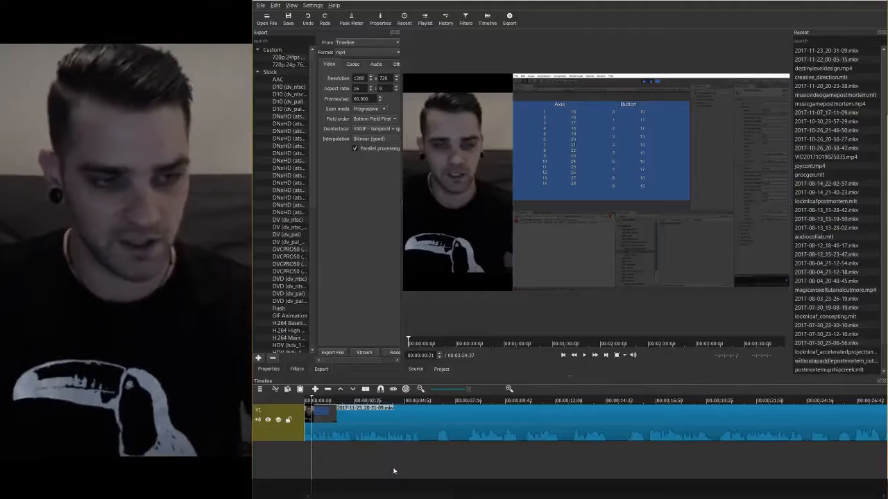
{"action": "left_click_drag", "start_coordinate": [399, 464], "coordinate": [552, 460]}
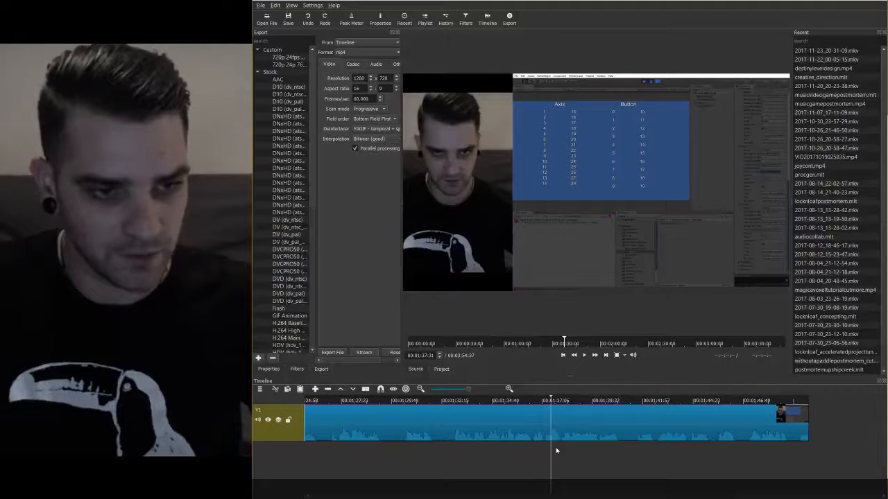
{"action": "left_click", "coordinate": [510, 389]}
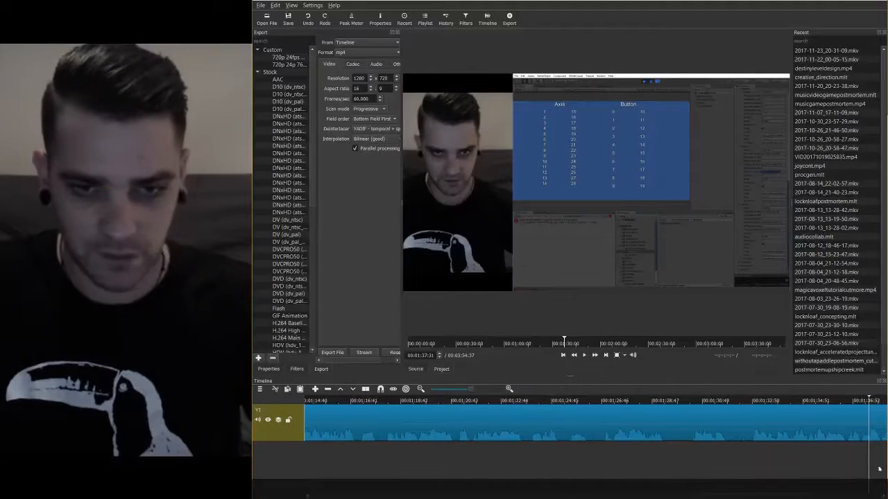
{"action": "left_click_drag", "start_coordinate": [872, 462], "coordinate": [739, 471]}
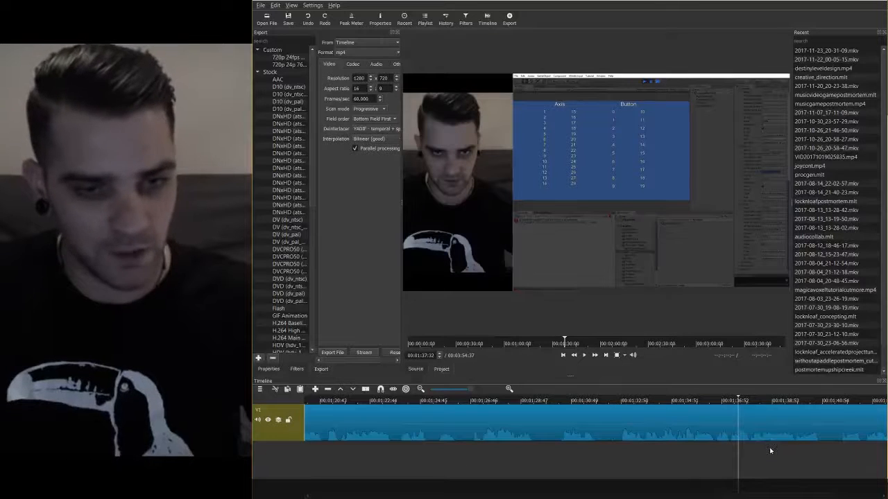
{"action": "key", "text": "s"}
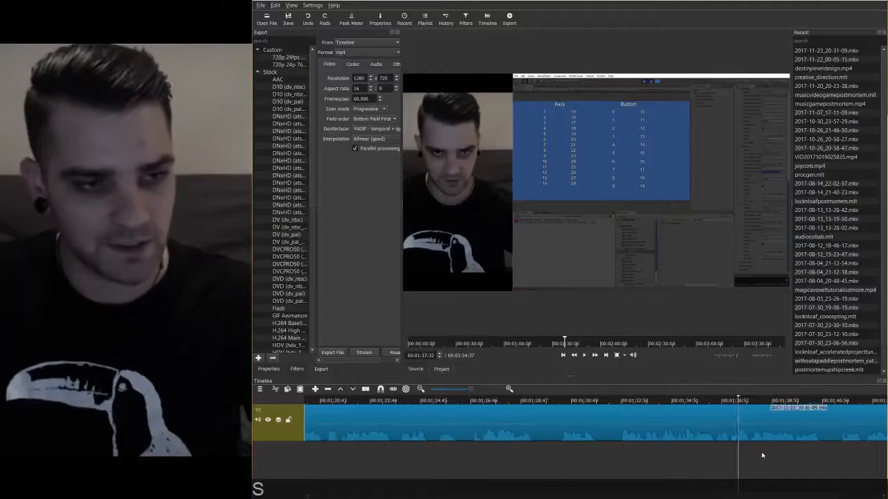
{"action": "left_click_drag", "start_coordinate": [739, 463], "coordinate": [742, 461]}
{"action": "key", "text": "s"}
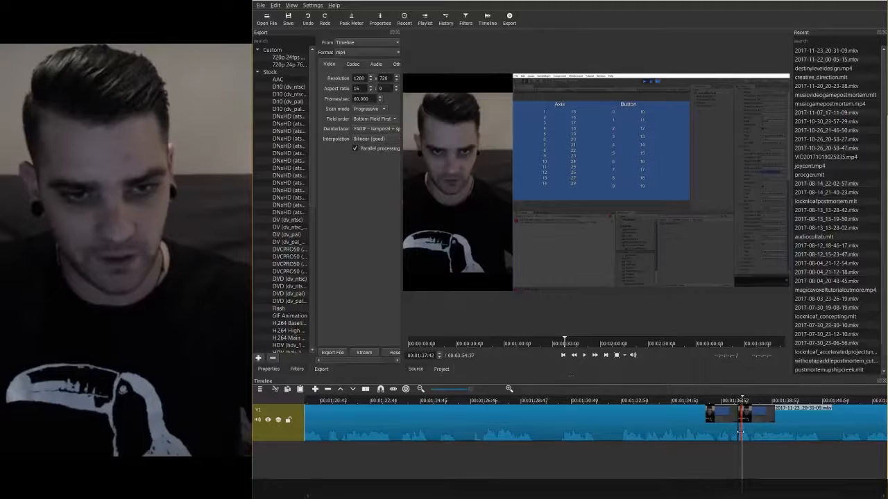
Add a Gain / Volume audio filter at -34.0 dB to the short isolated segment and scrub across it to check the cut
{"action": "left_click", "coordinate": [740, 432]}
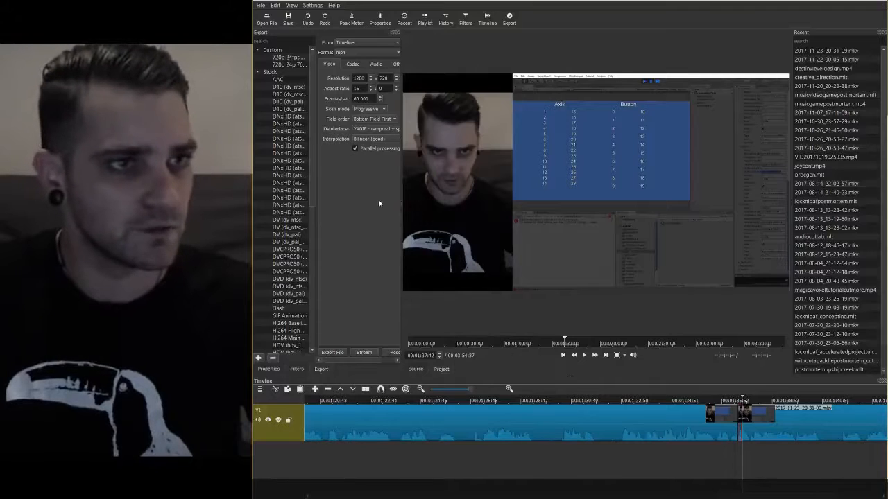
{"action": "left_click", "coordinate": [459, 24]}
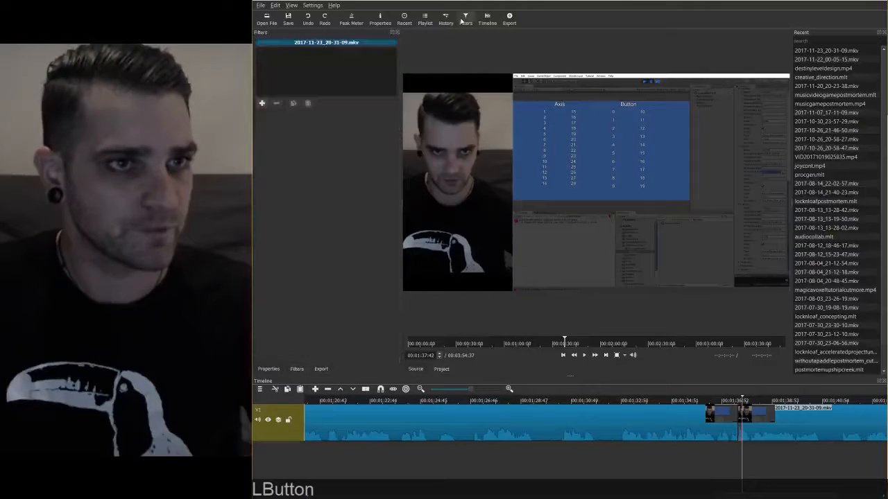
{"action": "left_click", "coordinate": [263, 104]}
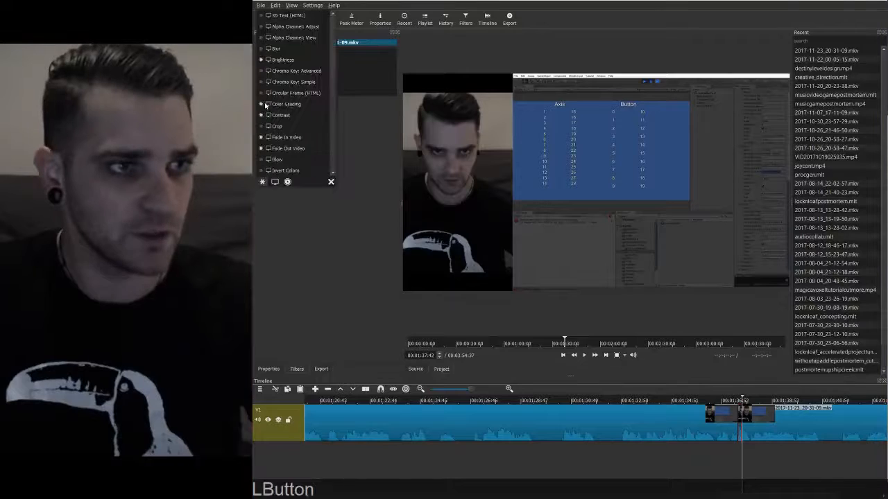
{"action": "left_click", "coordinate": [288, 182]}
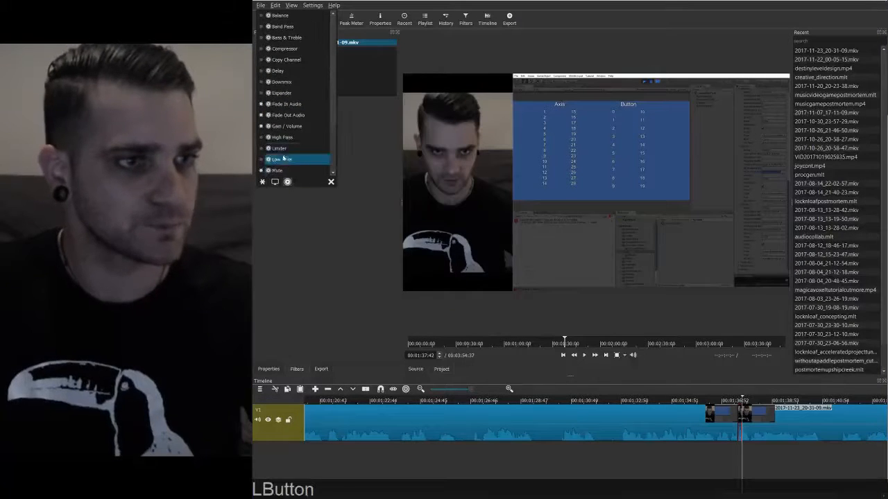
{"action": "left_click", "coordinate": [287, 126]}
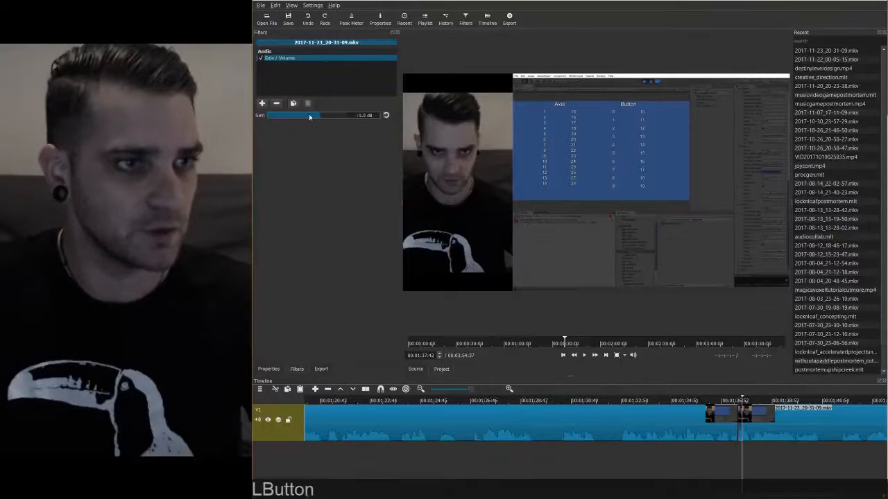
{"action": "left_click_drag", "start_coordinate": [310, 116], "coordinate": [281, 117]}
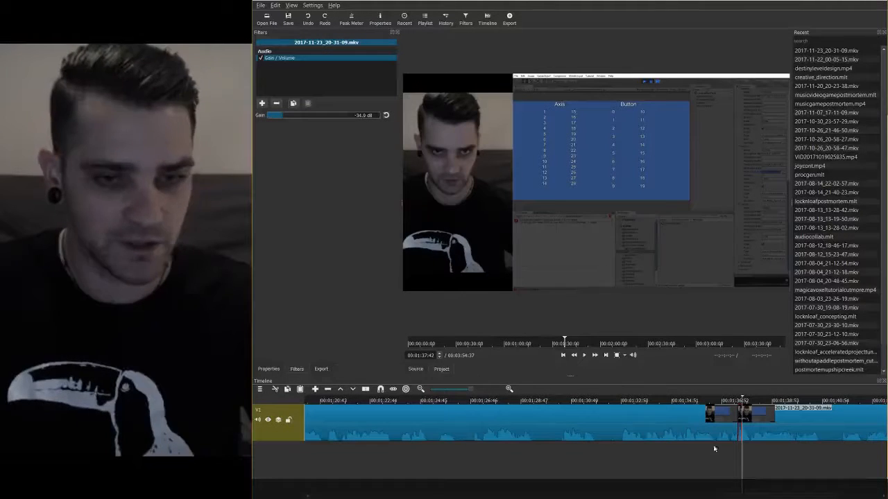
{"action": "left_click", "coordinate": [726, 459]}
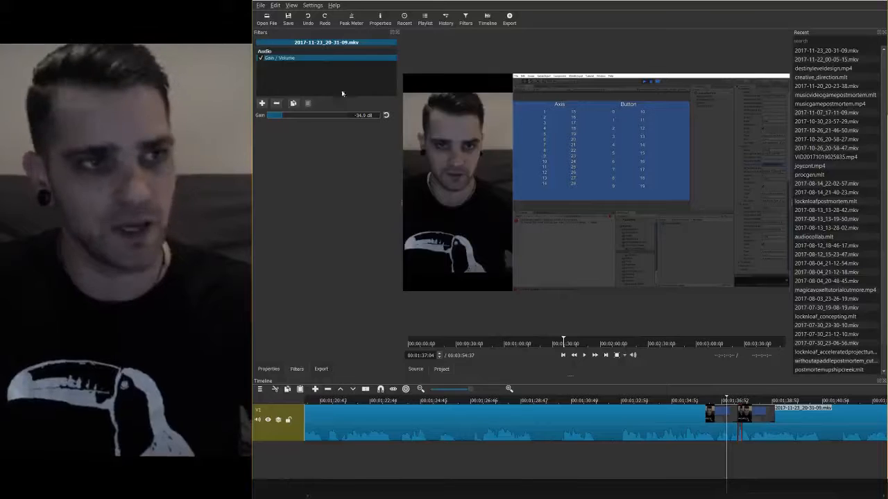
{"action": "left_click_drag", "start_coordinate": [726, 462], "coordinate": [746, 461]}
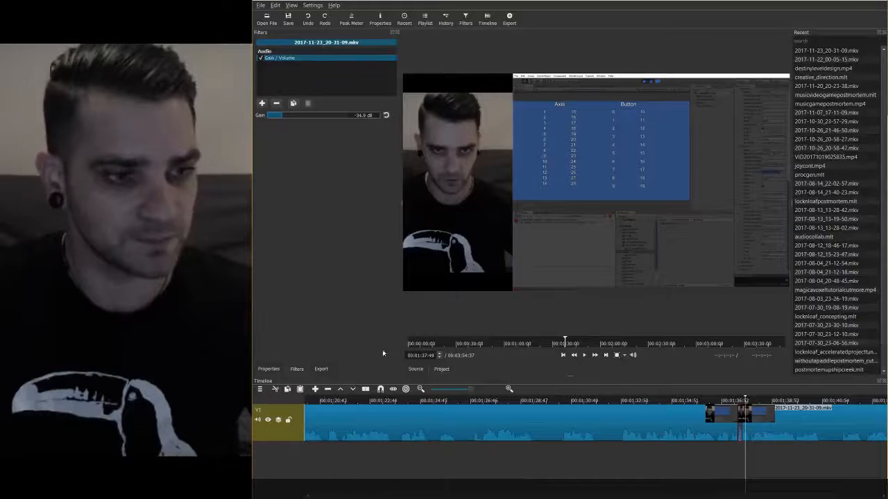
Add a second video track above V1 and load 2017-11-22_00-05-15.mkv from the recent files into the player
{"action": "left_click", "coordinate": [276, 472]}
{"action": "left_click", "coordinate": [259, 390]}
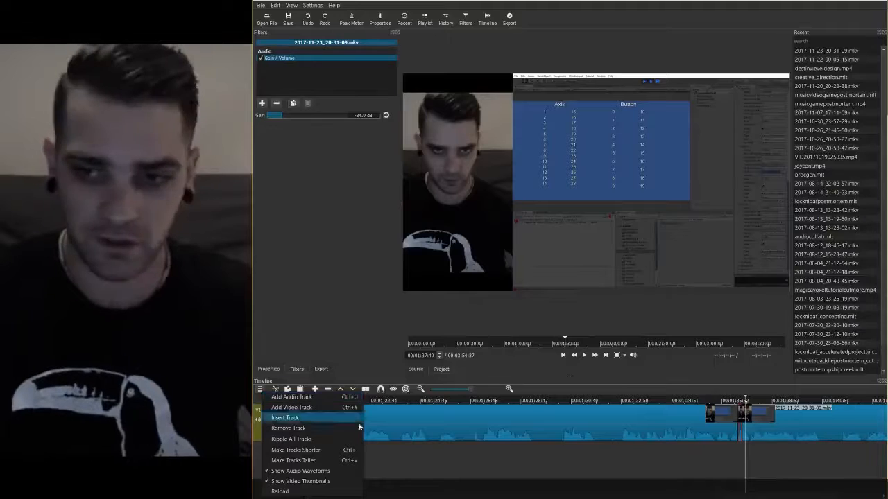
{"action": "left_click", "coordinate": [300, 408]}
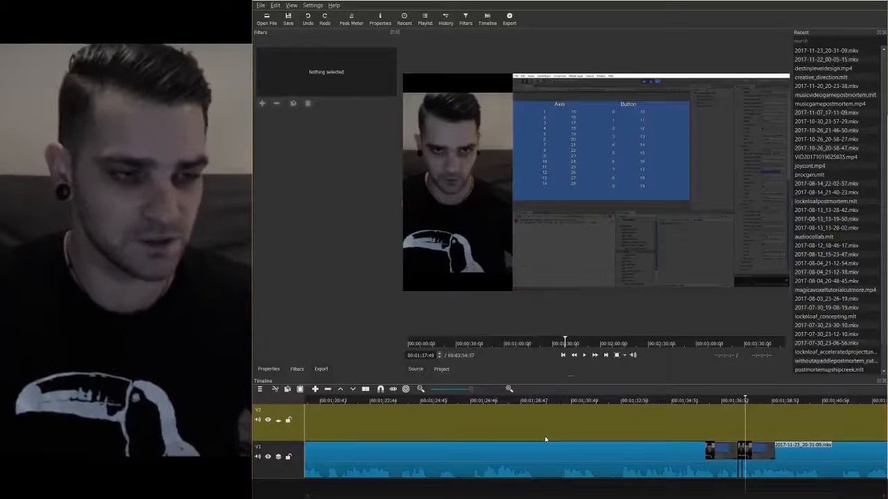
{"action": "double_click", "coordinate": [855, 61]}
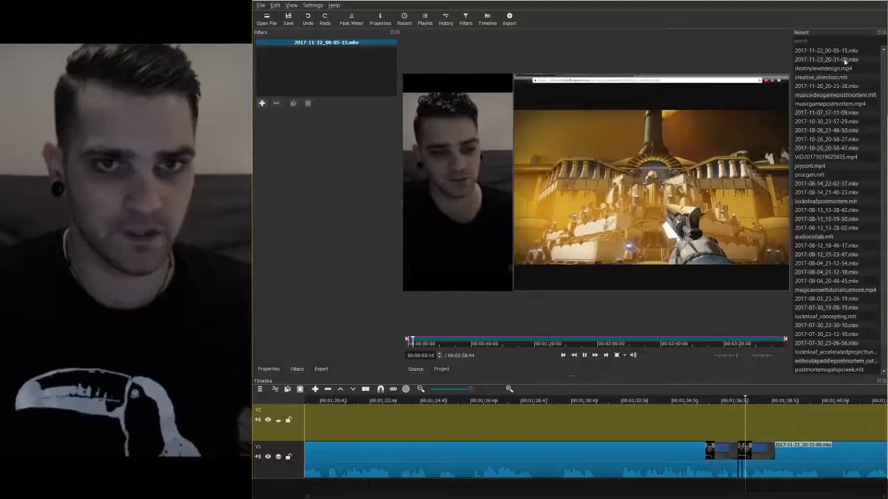
Trim the loaded 2017-11-22_00-05-15.mkv to start at 00:00:40:29 with a much earlier out point, and place it on track V2
{"action": "left_click", "coordinate": [585, 356]}
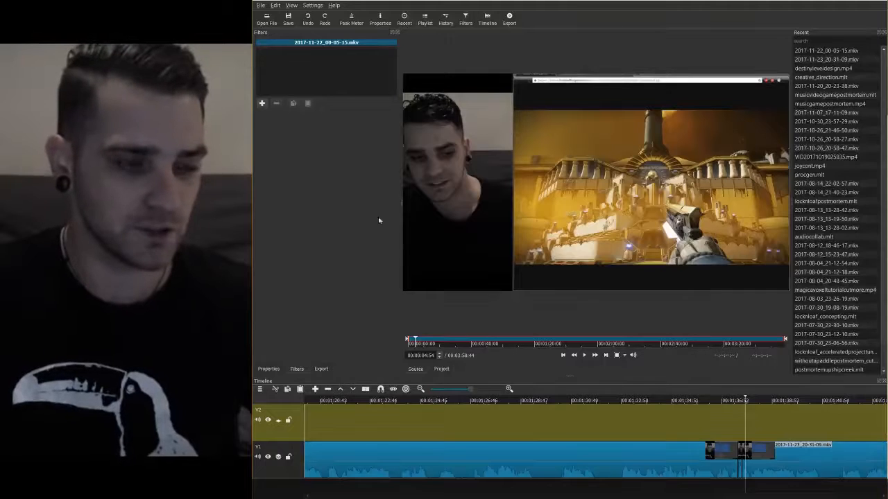
{"action": "left_click_drag", "start_coordinate": [407, 345], "coordinate": [471, 344]}
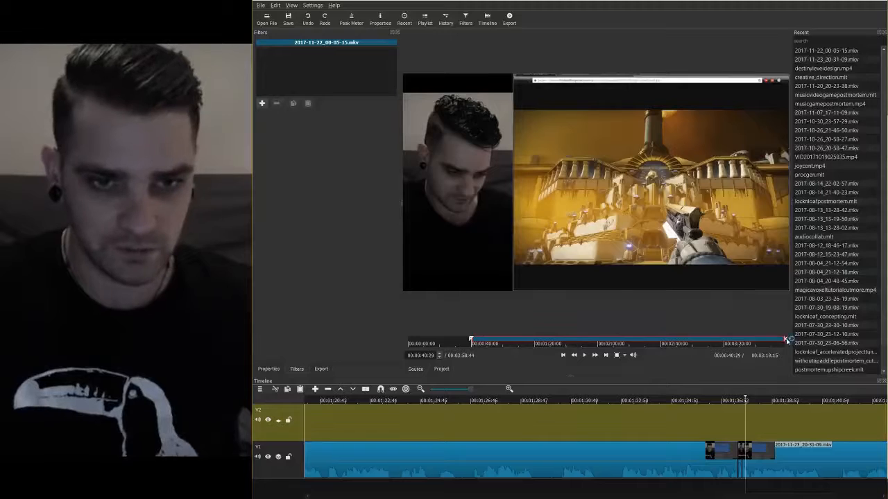
{"action": "left_click_drag", "start_coordinate": [785, 341], "coordinate": [498, 343]}
{"action": "left_click_drag", "start_coordinate": [535, 241], "coordinate": [366, 429]}
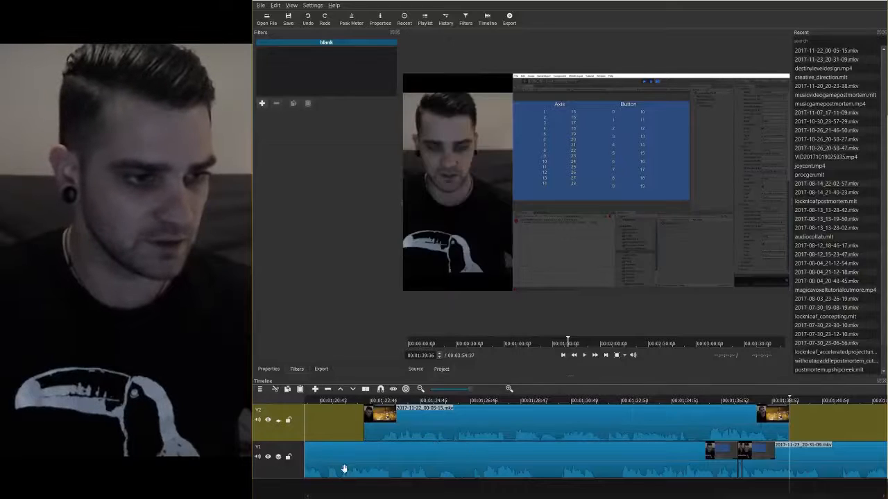
Enlarge the timeline area and add a Size and Position video filter to the V2 clip
{"action": "left_click_drag", "start_coordinate": [572, 380], "coordinate": [570, 323]}
{"action": "mouse_move", "coordinate": [361, 466]}
{"action": "left_mouse_down"}
{"action": "mouse_move", "coordinate": [339, 467]}
{"action": "mouse_move", "coordinate": [371, 468]}
{"action": "mouse_move", "coordinate": [355, 466]}
{"action": "left_mouse_up"}
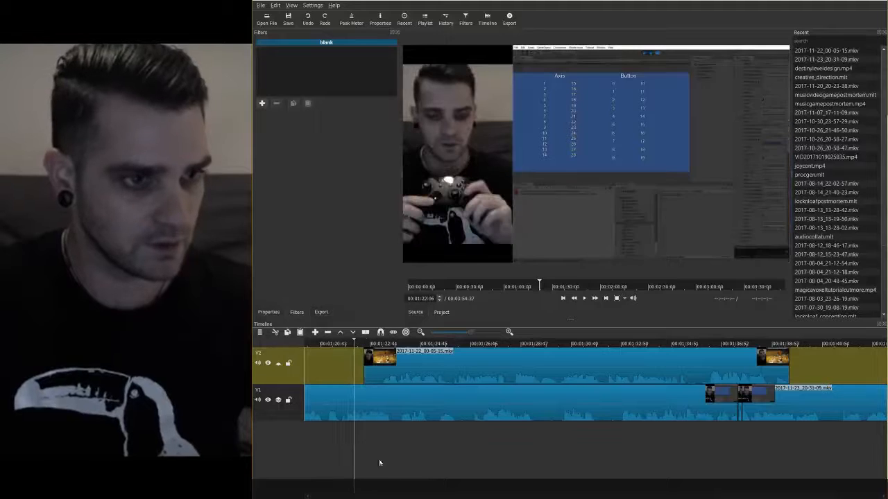
{"action": "left_click", "coordinate": [522, 374]}
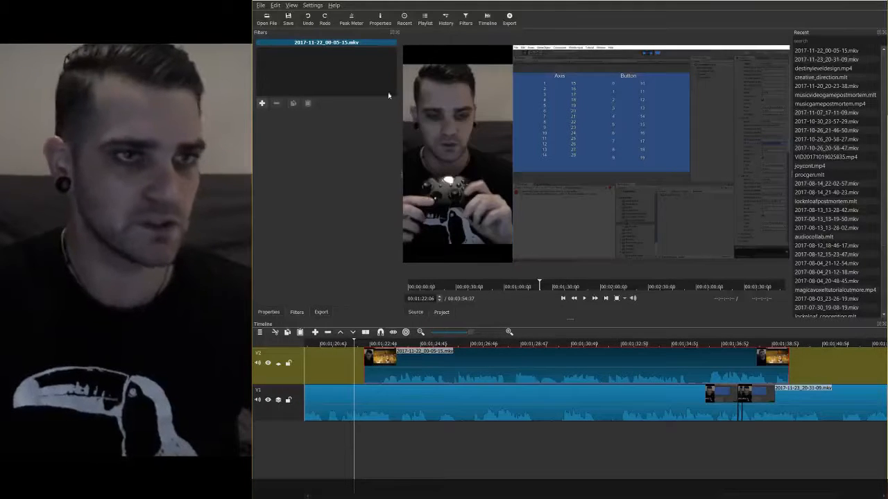
{"action": "left_click", "coordinate": [261, 102]}
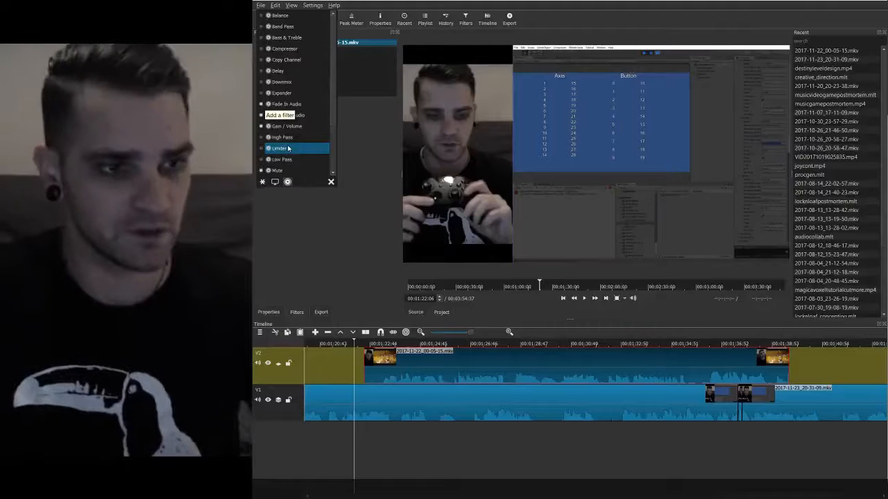
{"action": "left_click", "coordinate": [275, 182]}
{"action": "scroll", "coordinate": [291, 160], "scroll_direction": "down", "scroll_amount": 7}
{"action": "scroll", "coordinate": [291, 162], "scroll_direction": "down", "scroll_amount": 1}
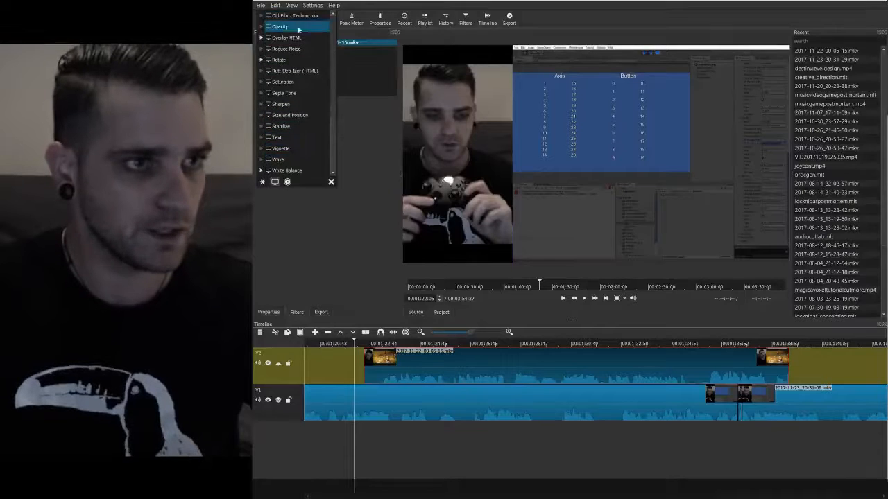
{"action": "left_click", "coordinate": [301, 115]}
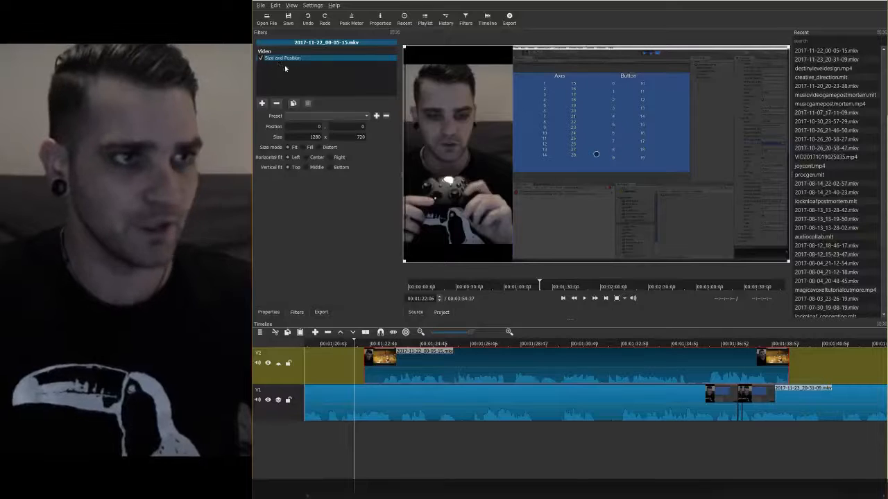
Apply the Top Left preset to the V2 clip's Size and Position filter and preview the overlay at 00:01:22:41
{"action": "left_click", "coordinate": [296, 117]}
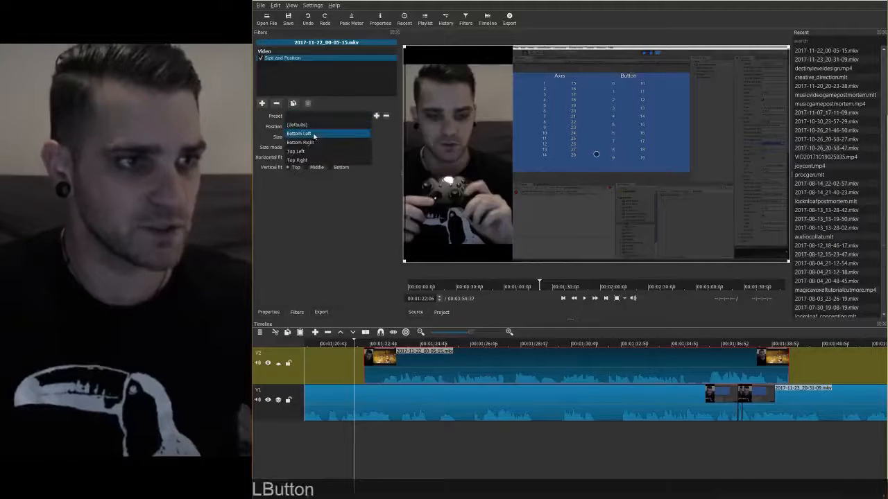
{"action": "left_click", "coordinate": [299, 151]}
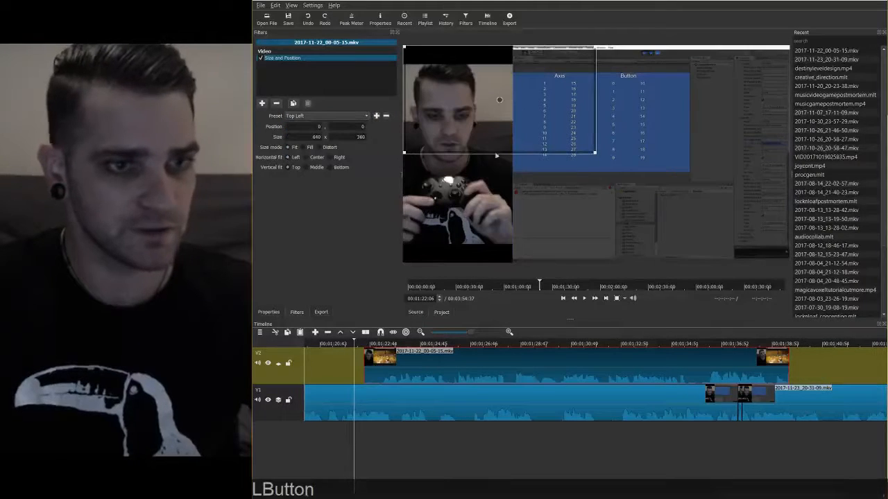
{"action": "left_click_drag", "start_coordinate": [339, 459], "coordinate": [369, 458]}
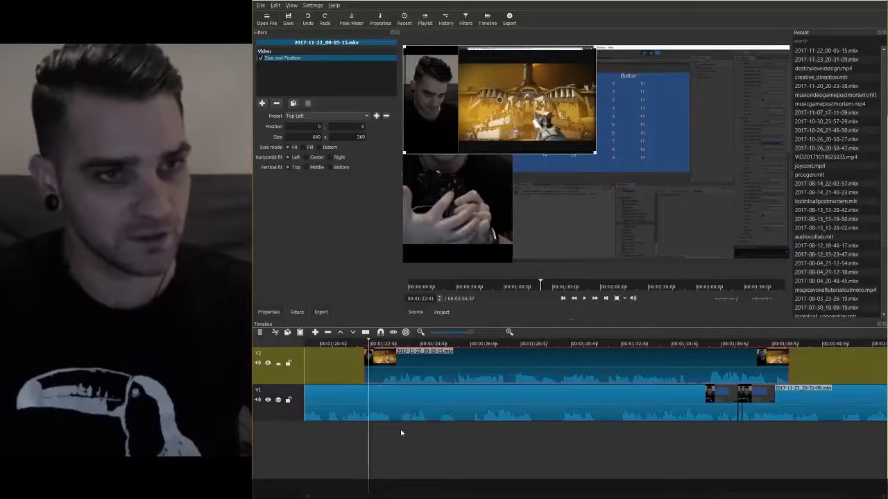
Split the V1 clip at 00:01:29:22 and again at 00:01:30:18 beneath the V2 clip
{"action": "left_click", "coordinate": [269, 414]}
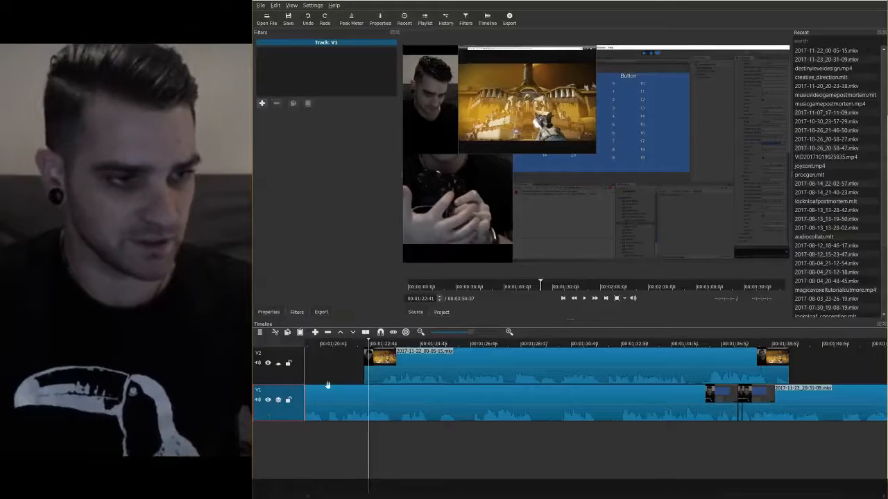
{"action": "left_click", "coordinate": [281, 412]}
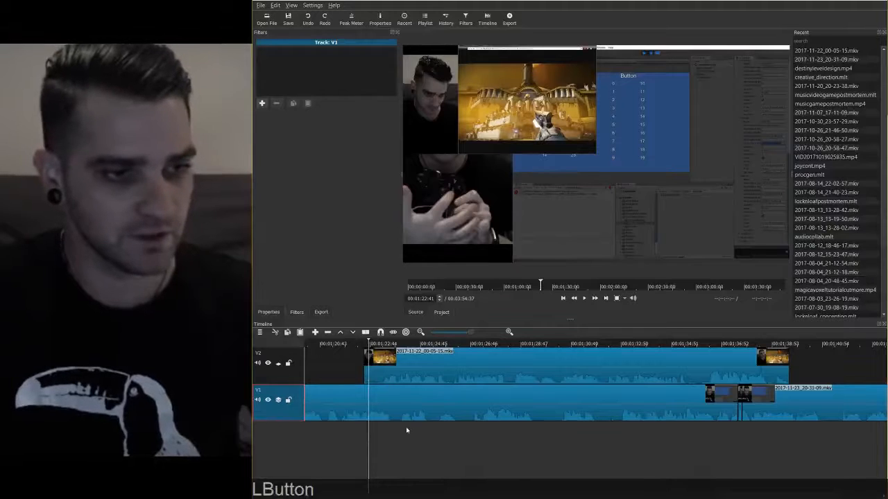
{"action": "left_click", "coordinate": [411, 444]}
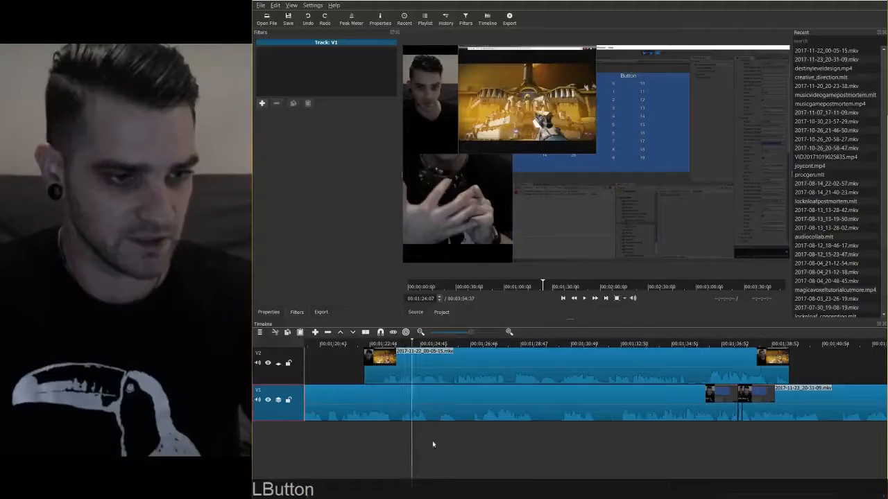
{"action": "left_click_drag", "start_coordinate": [432, 445], "coordinate": [535, 446]}
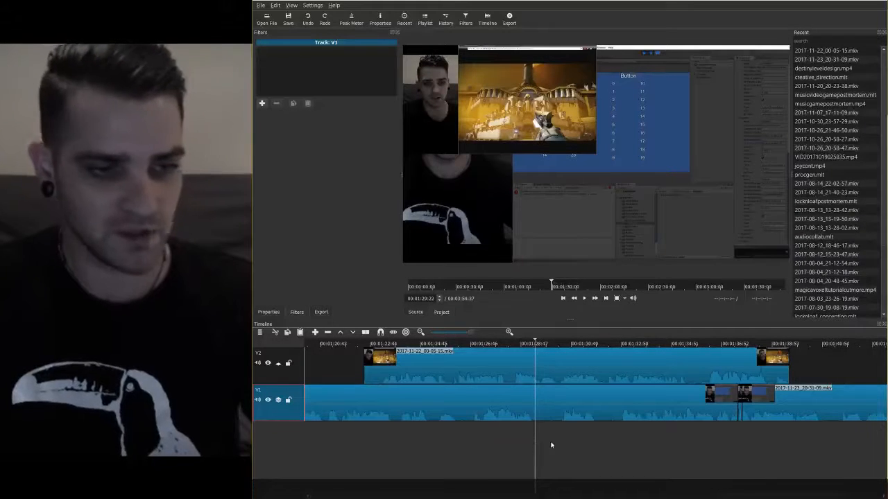
{"action": "key", "text": "s"}
{"action": "left_click", "coordinate": [556, 448]}
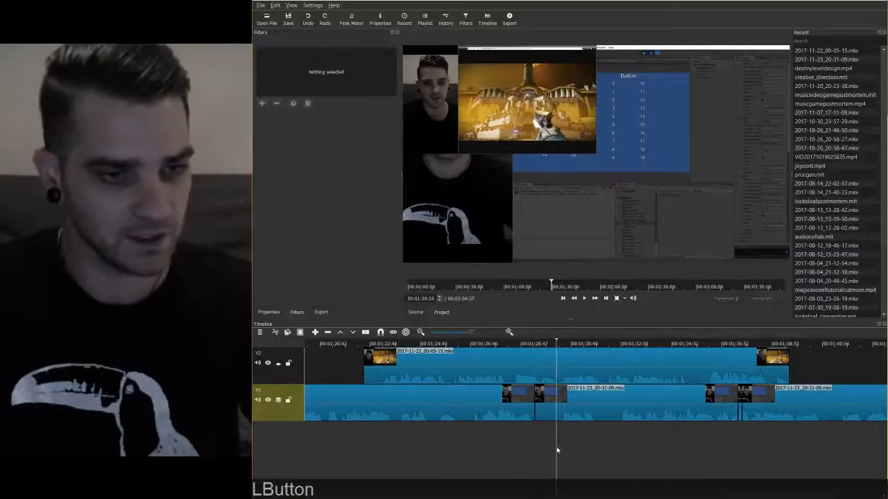
{"action": "left_click_drag", "start_coordinate": [556, 447], "coordinate": [558, 448]}
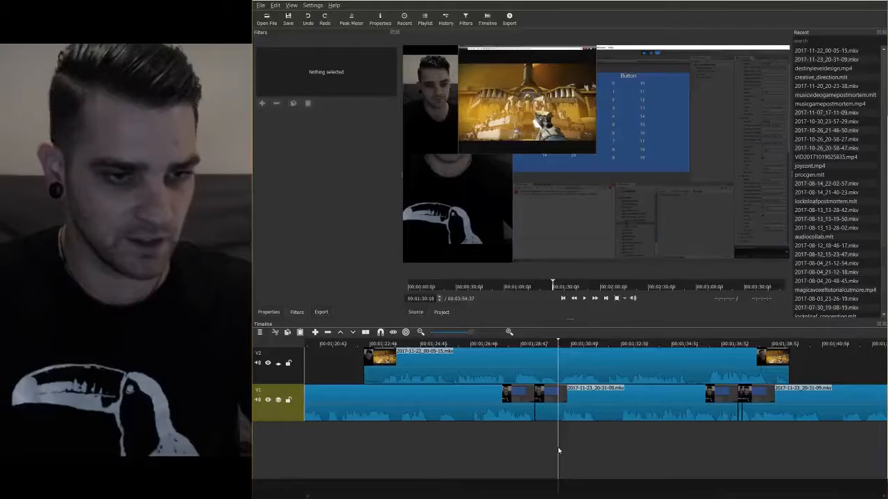
{"action": "key", "text": "s"}
Remove the V1 segment between the two new cuts, closing the space it occupied
{"action": "left_click", "coordinate": [553, 414]}
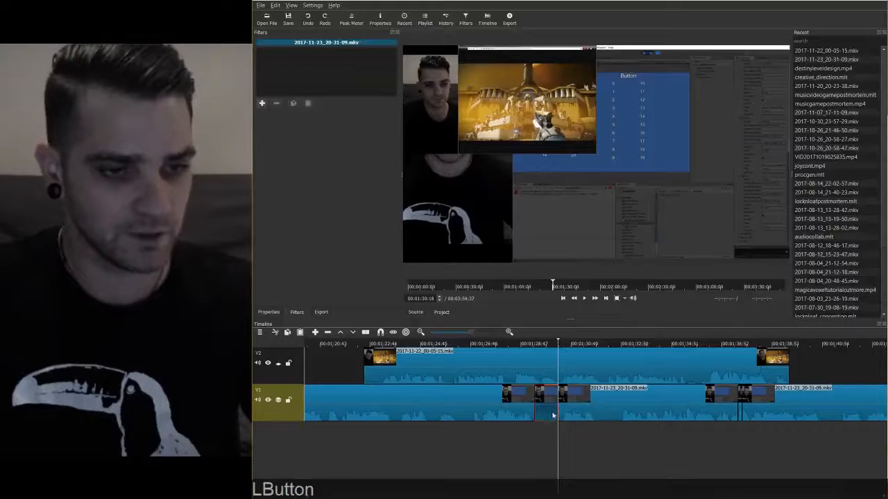
{"action": "right_click", "coordinate": [553, 415]}
{"action": "left_click", "coordinate": [577, 440]}
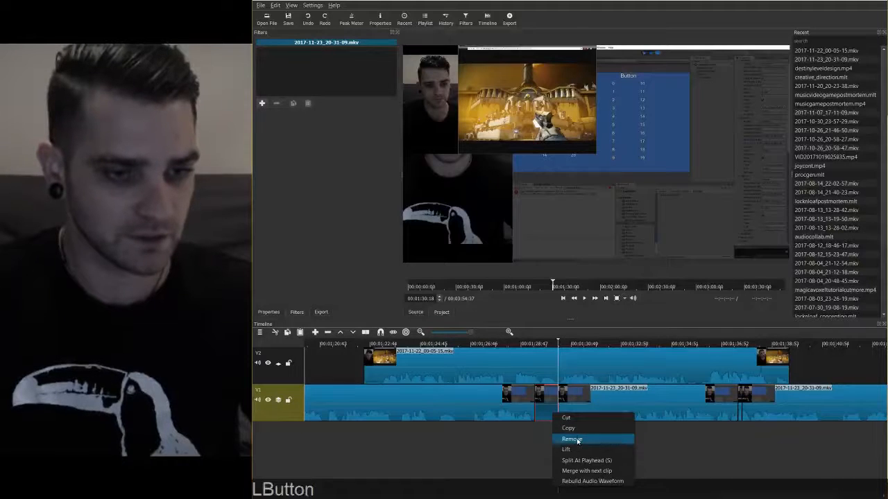
Overlap the following V1 clip slightly onto the preceding one to create a transition, and scrub across it
{"action": "left_click_drag", "start_coordinate": [591, 415], "coordinate": [583, 415]}
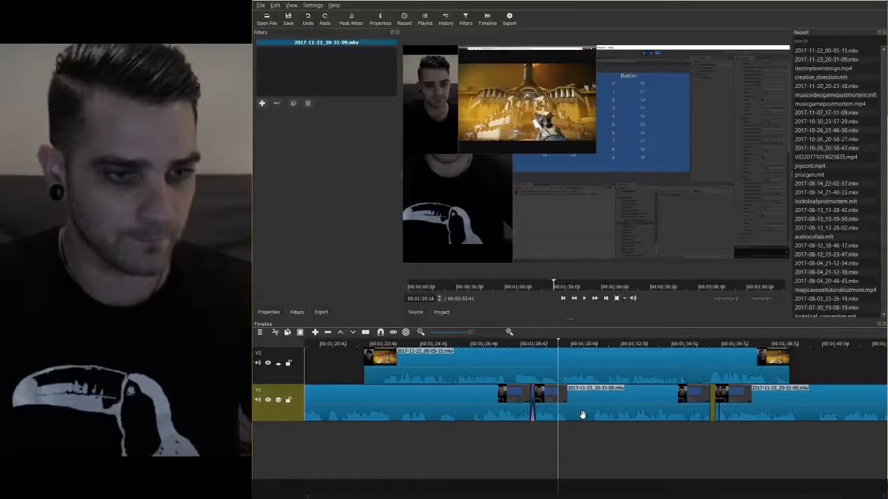
{"action": "left_click", "coordinate": [512, 426]}
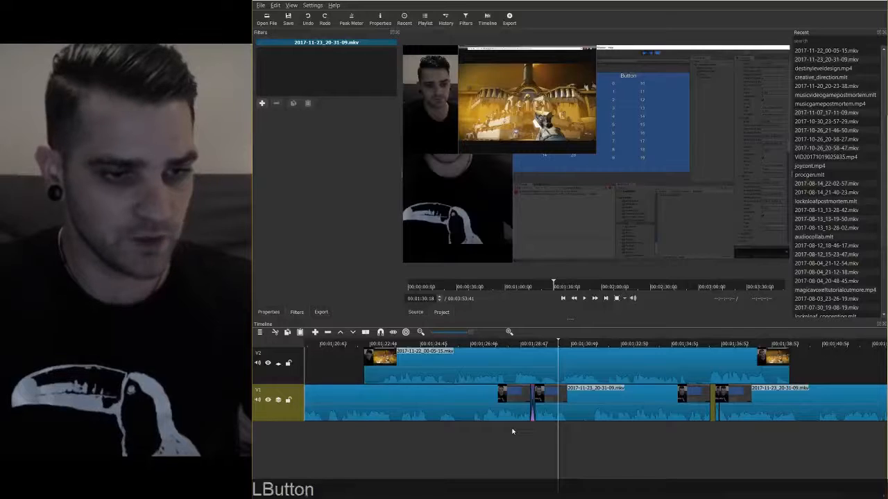
{"action": "left_click_drag", "start_coordinate": [515, 439], "coordinate": [544, 446]}
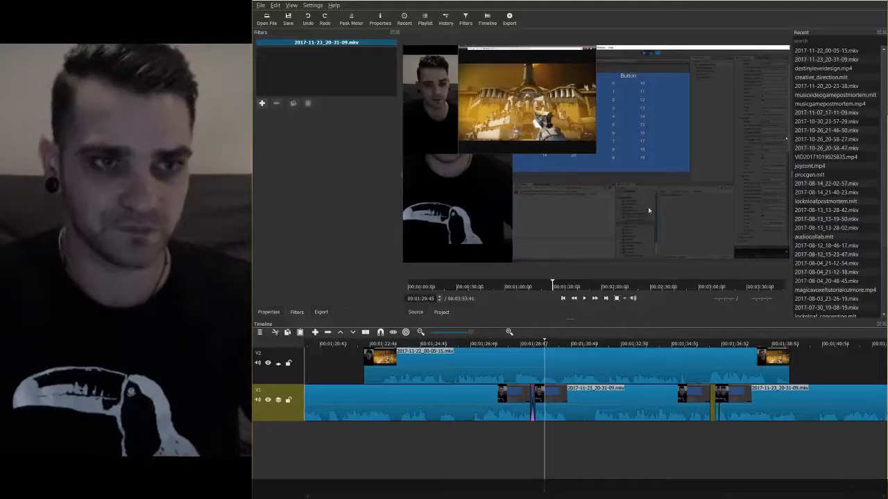
Move the V2 clip along its track to start at about 00:01:30:49, past the V1 transition, and scrub the timeline
{"action": "left_click", "coordinate": [441, 375]}
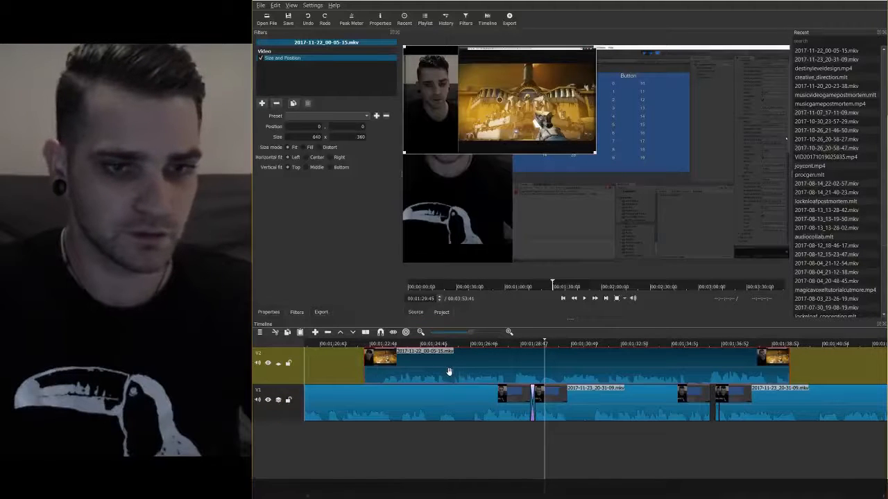
{"action": "left_click_drag", "start_coordinate": [448, 371], "coordinate": [658, 375]}
{"action": "left_click", "coordinate": [625, 445]}
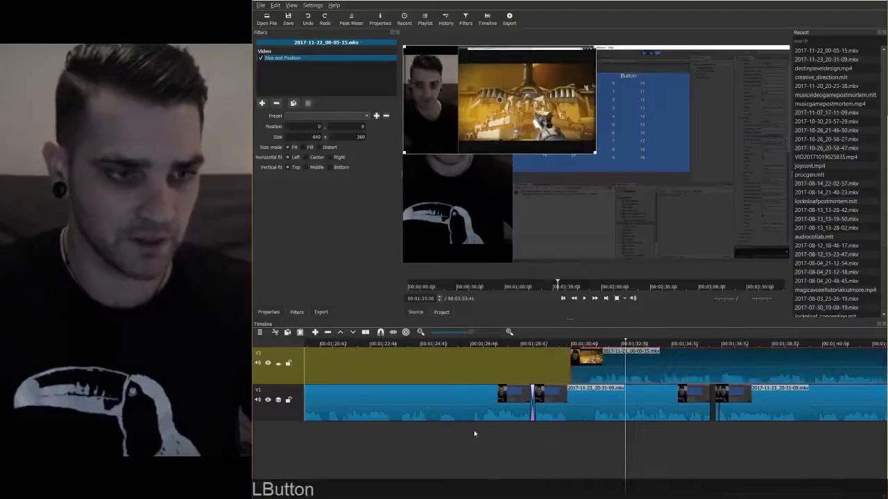
{"action": "left_click_drag", "start_coordinate": [474, 432], "coordinate": [536, 441]}
Try to close the V1 gap near 00:01:36:26 by adjusting the short gain-filtered segment after it
{"action": "left_click", "coordinate": [710, 414]}
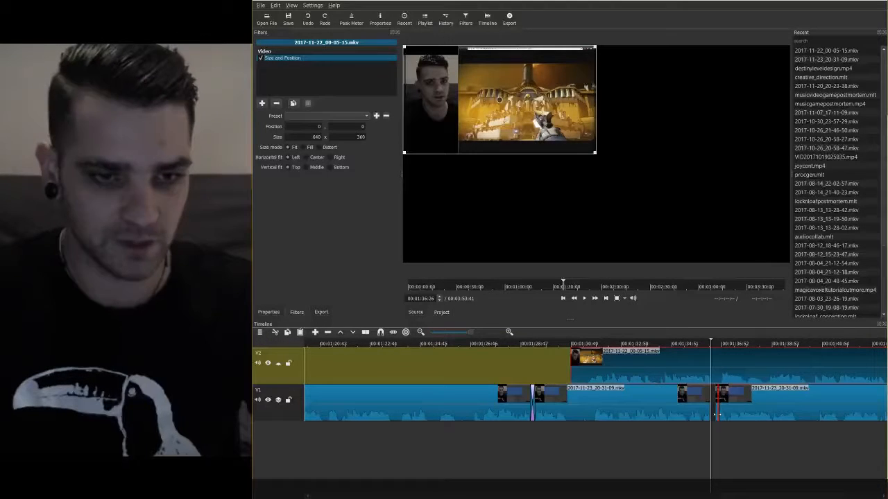
{"action": "left_click", "coordinate": [718, 415]}
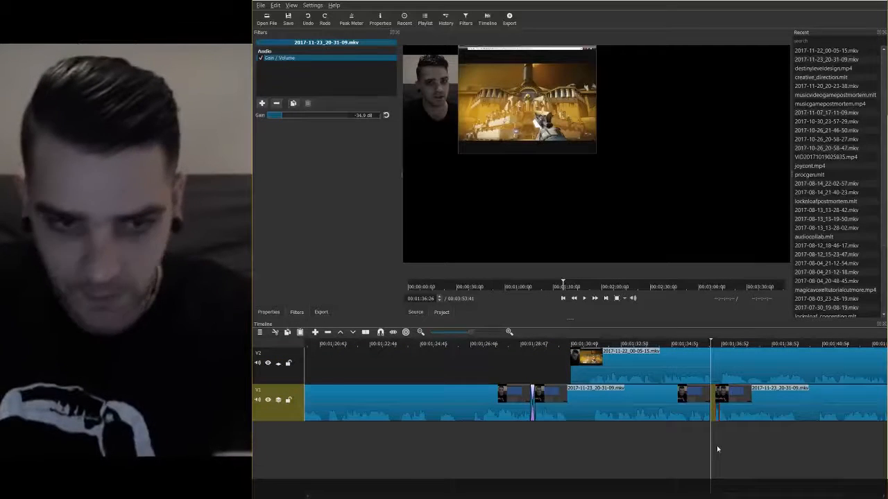
{"action": "key", "text": "Home"}
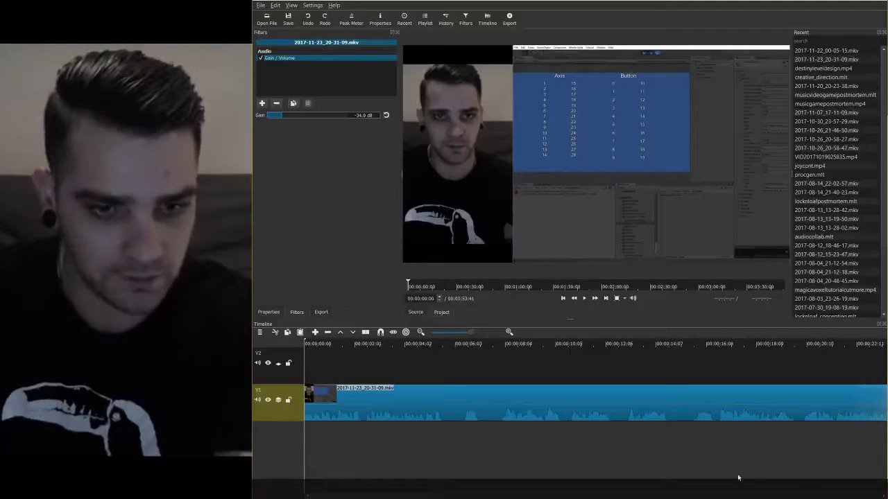
{"action": "left_click", "coordinate": [421, 455]}
{"action": "left_click_drag", "start_coordinate": [422, 455], "coordinate": [578, 457]}
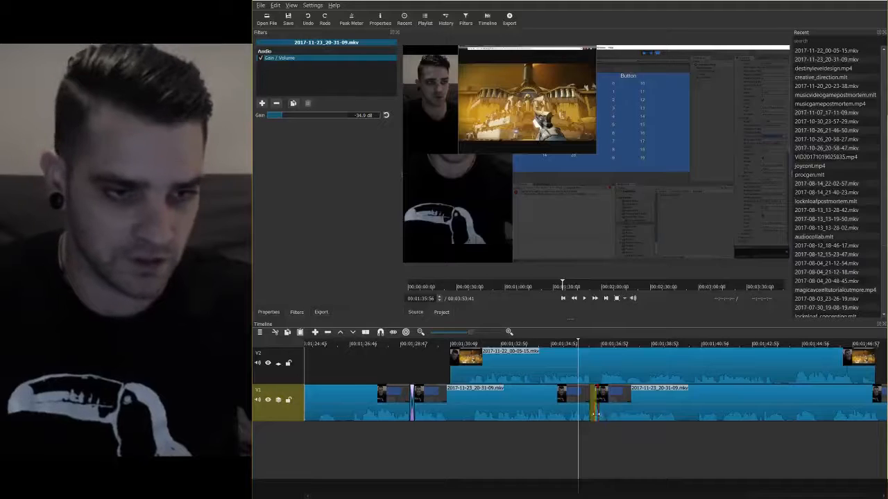
{"action": "left_click_drag", "start_coordinate": [595, 415], "coordinate": [587, 412]}
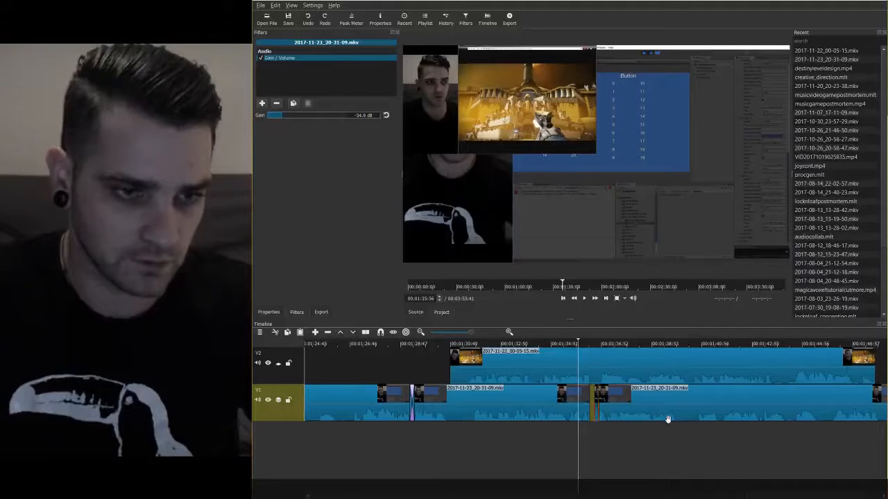
Remove the gap before the short gain-filtered segment on V1 and move the playhead to 00:01:38:48
{"action": "left_click", "coordinate": [642, 423]}
{"action": "left_click", "coordinate": [592, 415]}
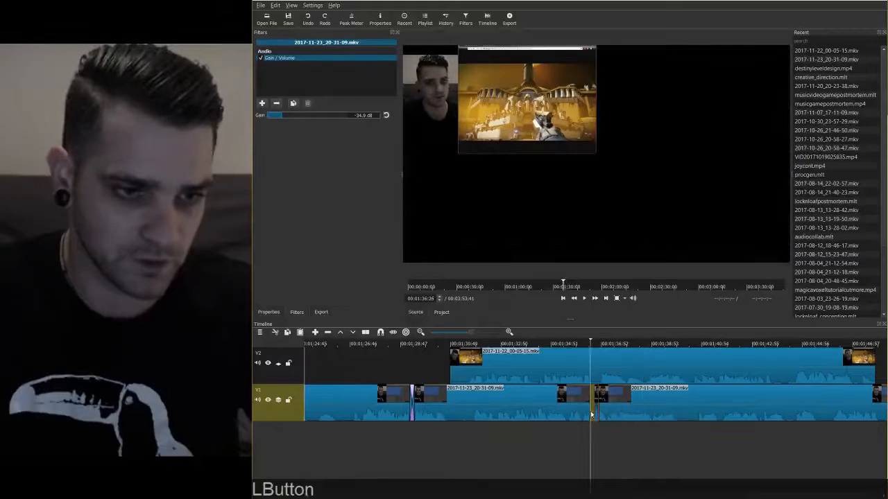
{"action": "right_click", "coordinate": [591, 416]}
{"action": "left_click", "coordinate": [609, 420]}
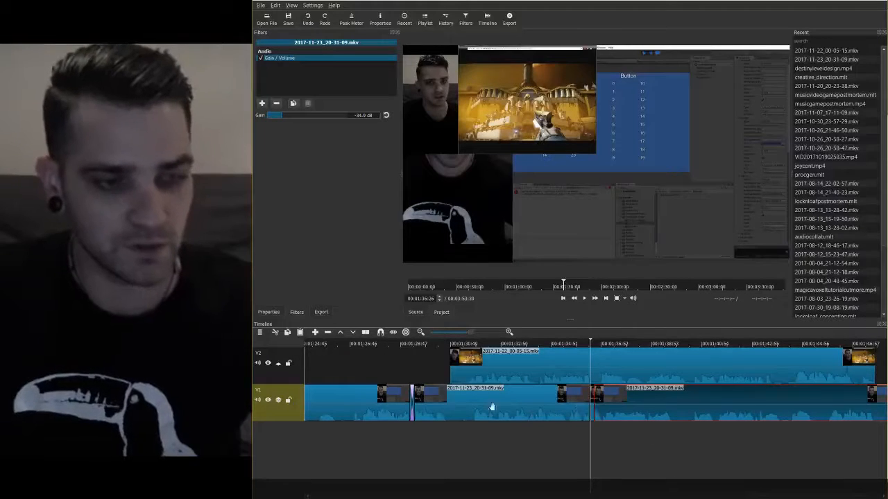
{"action": "left_click", "coordinate": [650, 462]}
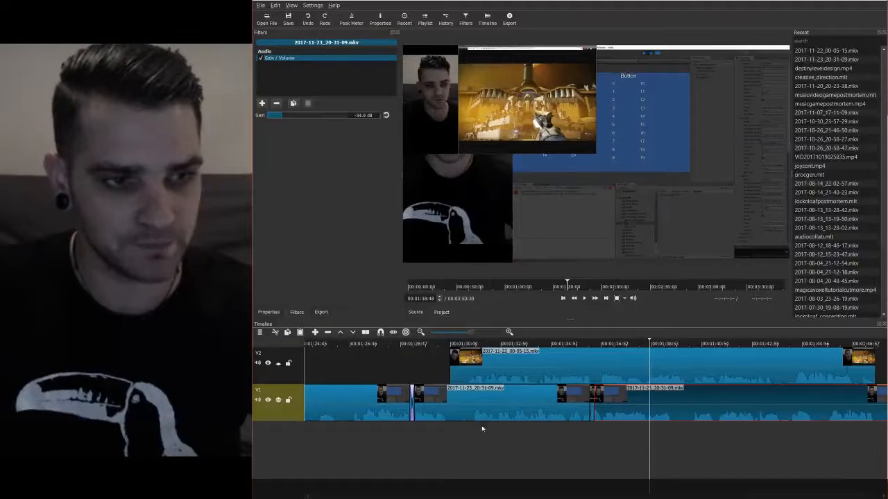
Add a Normalize: One Pass audio filter with the default preset to the V2 clip, and scrub to about 00:01:47
{"action": "left_click", "coordinate": [511, 371]}
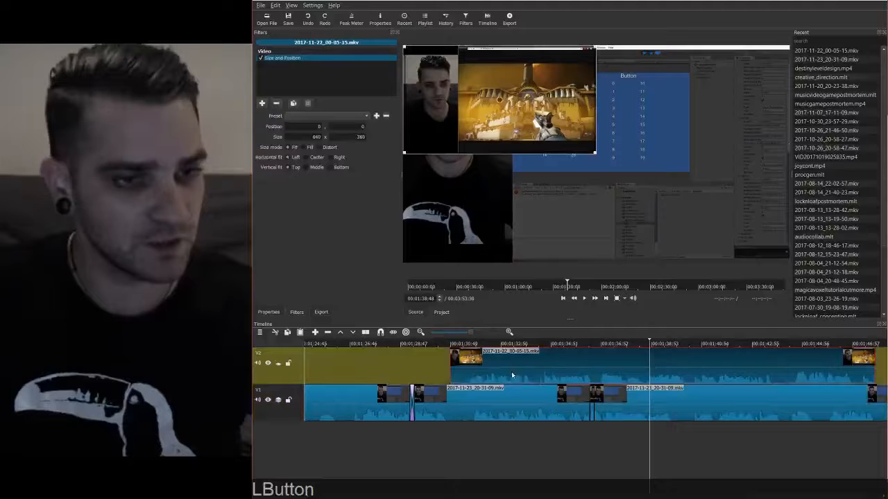
{"action": "left_click", "coordinate": [294, 315]}
{"action": "left_click", "coordinate": [263, 103]}
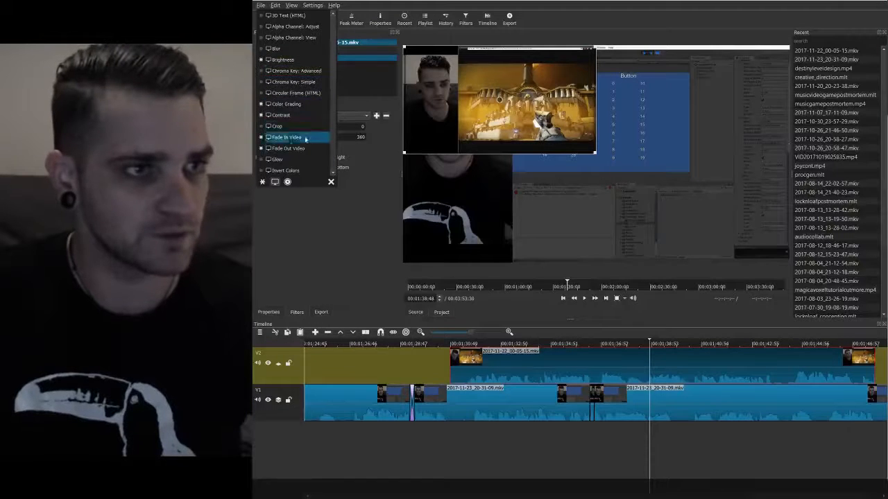
{"action": "left_click", "coordinate": [287, 182]}
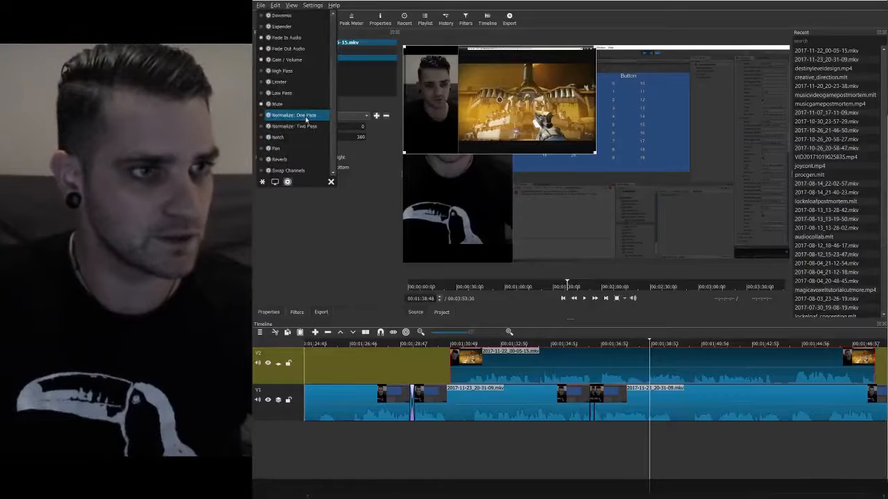
{"action": "left_click", "coordinate": [309, 115]}
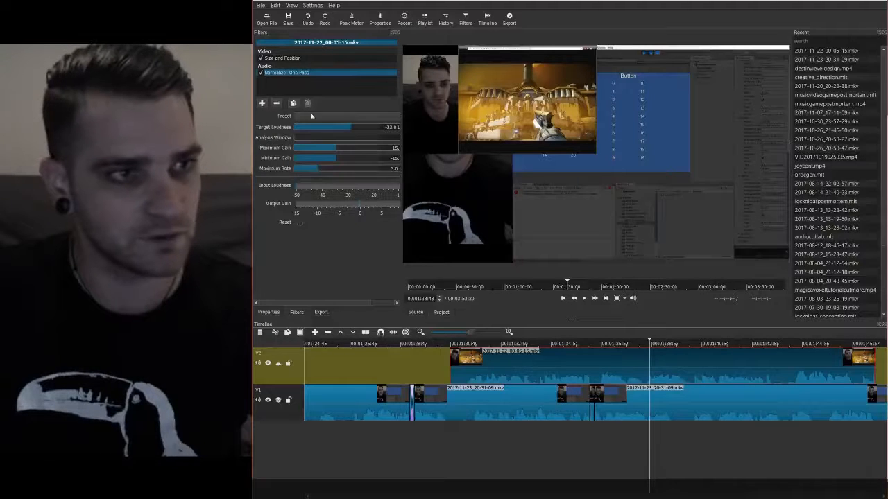
{"action": "left_click", "coordinate": [348, 118]}
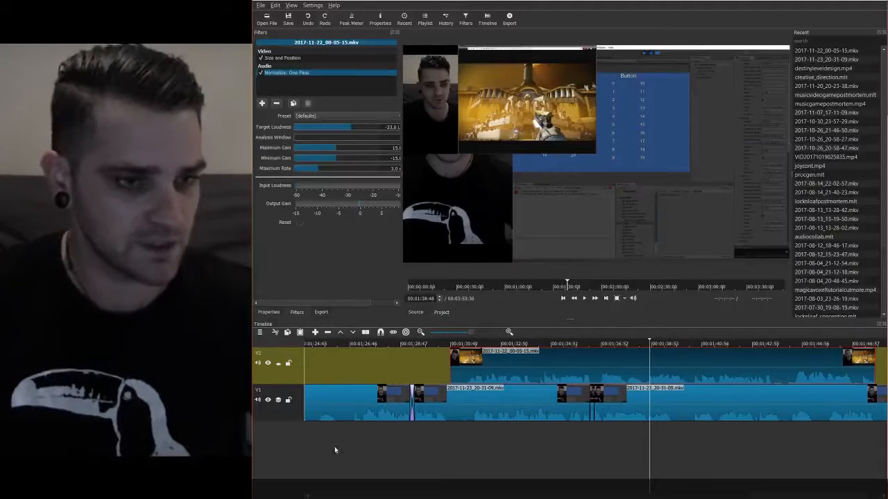
{"action": "left_click_drag", "start_coordinate": [335, 450], "coordinate": [856, 451]}
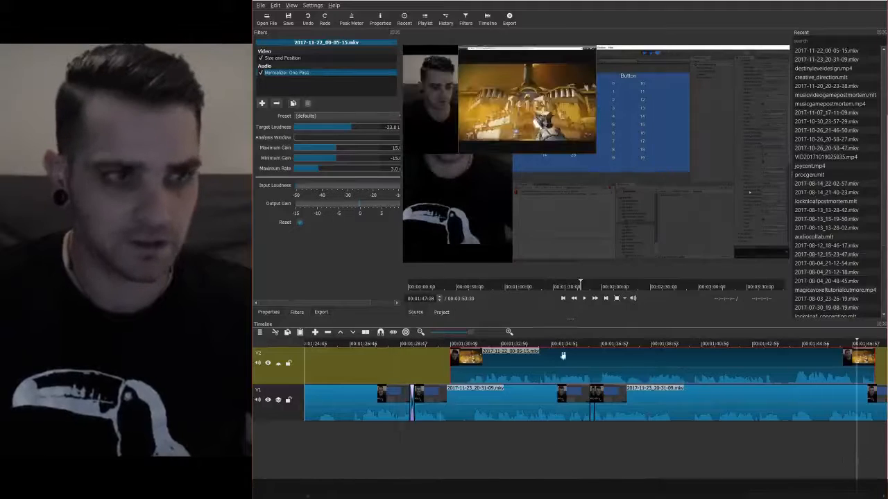
Open the export settings, load the stock MPEG-4 preset, and show its video codec options
{"action": "left_click", "coordinate": [510, 18]}
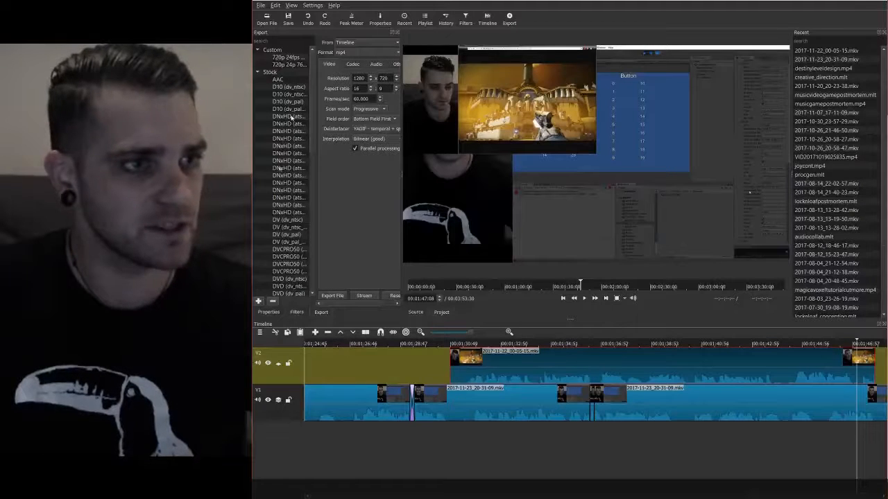
{"action": "scroll", "coordinate": [281, 208], "scroll_direction": "down", "scroll_amount": 12}
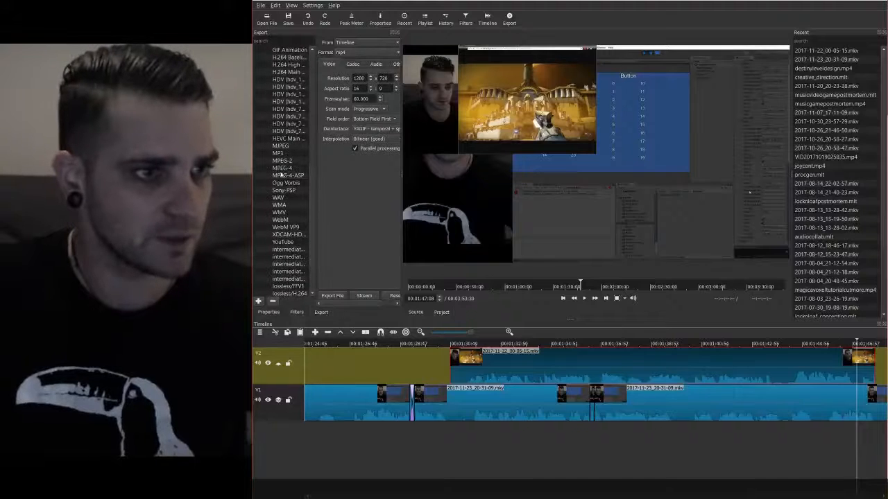
{"action": "left_click", "coordinate": [283, 168]}
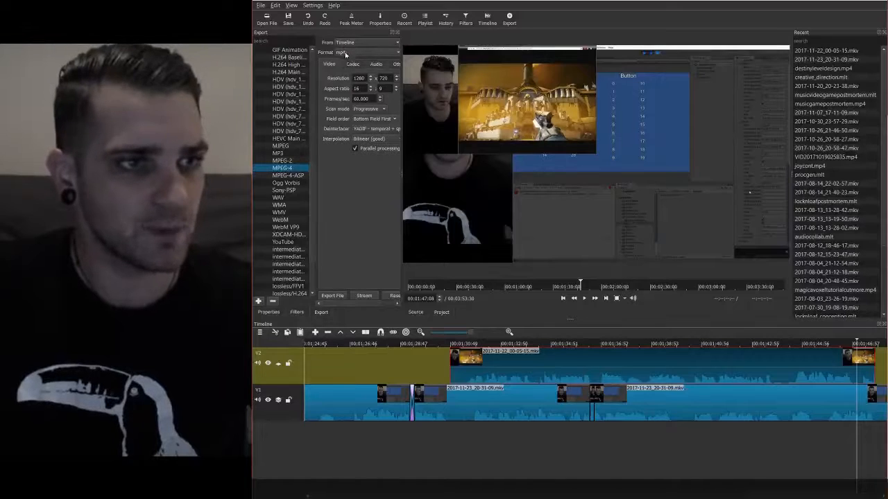
{"action": "left_click", "coordinate": [353, 65]}
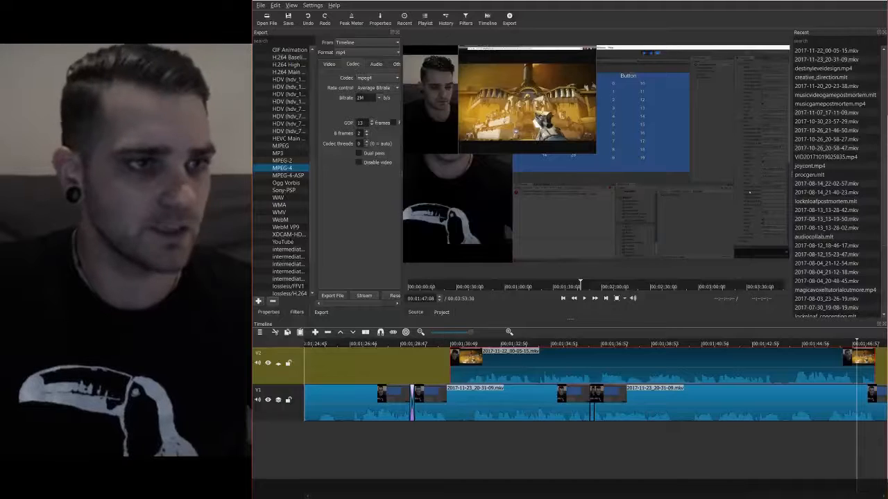
Keep the video rate control at Average Bitrate and set the video bitrate to 512k
{"action": "left_click", "coordinate": [381, 88]}
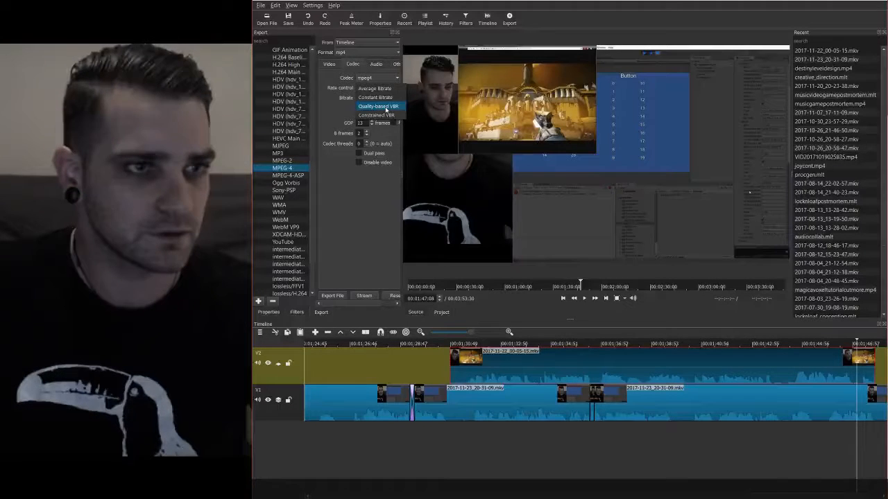
{"action": "left_click", "coordinate": [382, 89]}
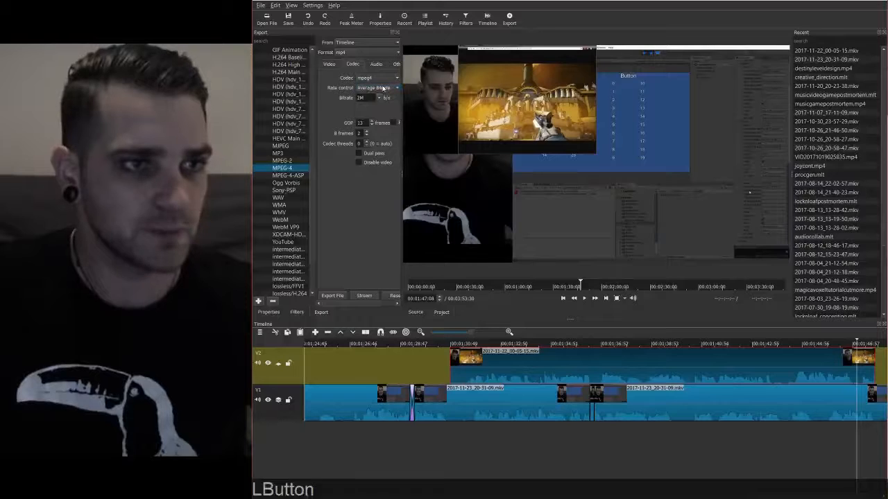
{"action": "double_click", "coordinate": [361, 98]}
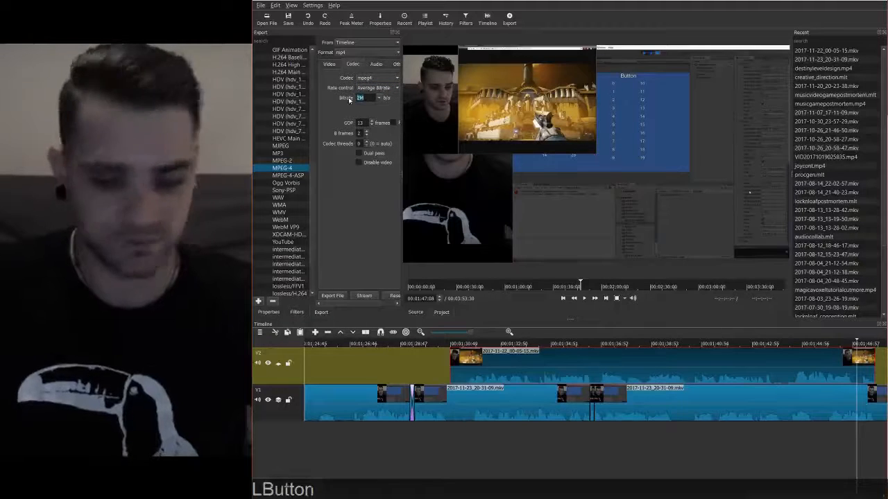
{"action": "type", "text": "500"}
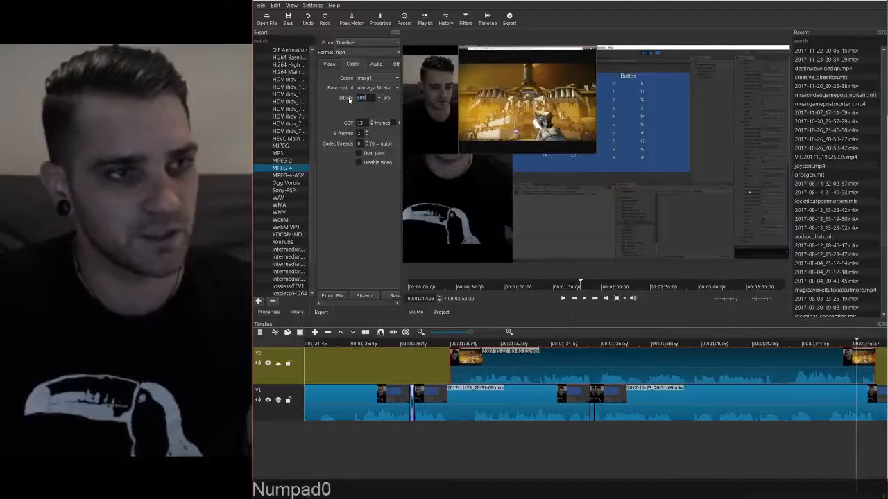
{"action": "left_click", "coordinate": [379, 97]}
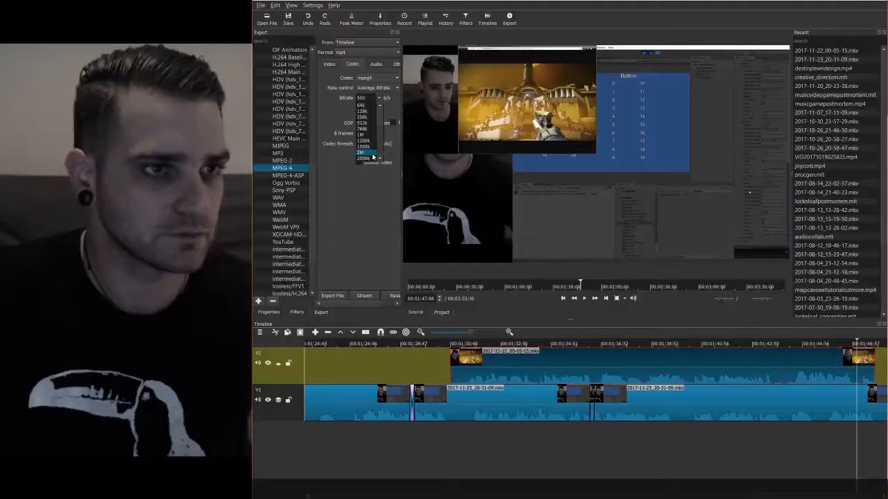
{"action": "left_click", "coordinate": [363, 123]}
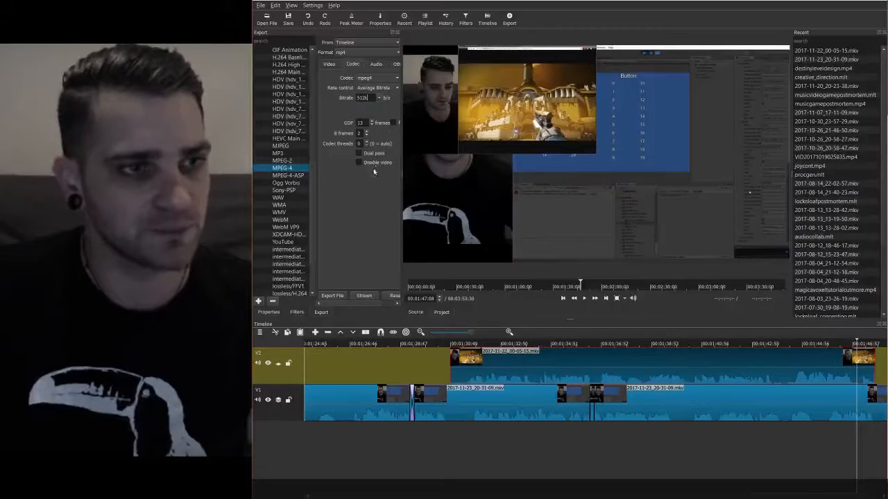
Review the export's audio and other encoder options, widening the export area
{"action": "left_click", "coordinate": [375, 63]}
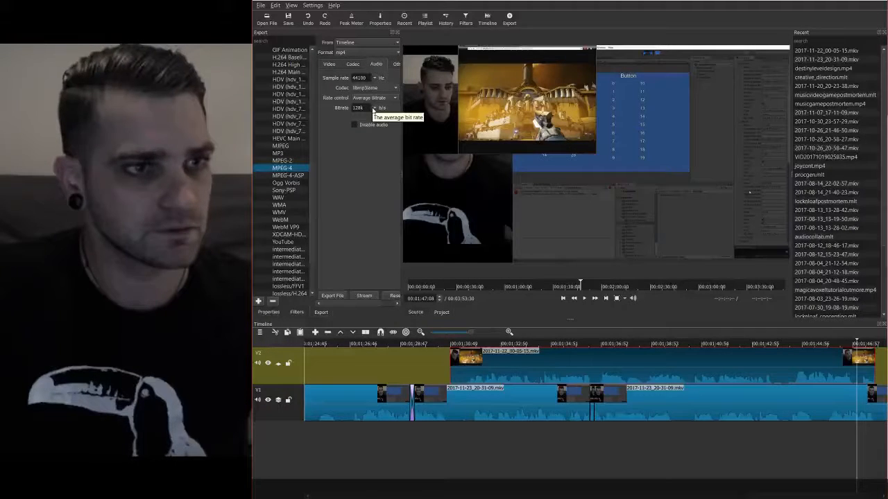
{"action": "left_click", "coordinate": [396, 64]}
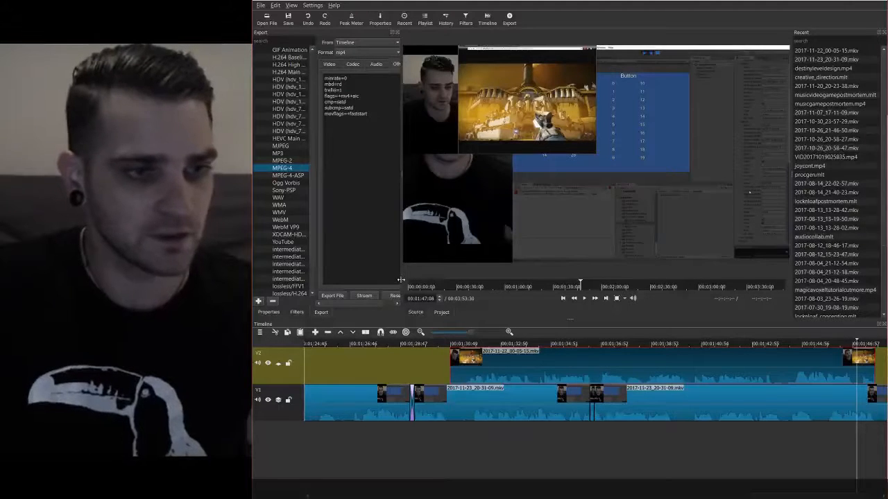
{"action": "left_click_drag", "start_coordinate": [401, 279], "coordinate": [431, 268]}
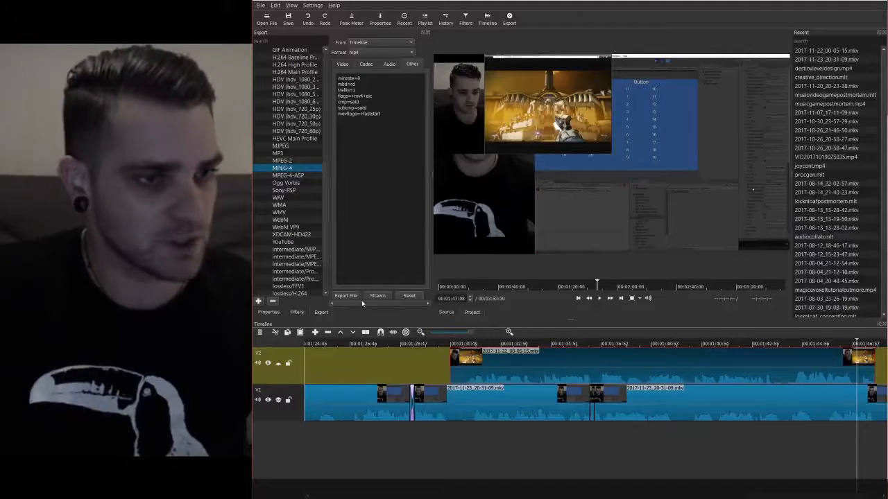
Open and cancel the creation of a new export preset, and load the custom 720p 24fps 512kb preset
{"action": "left_click", "coordinate": [258, 301]}
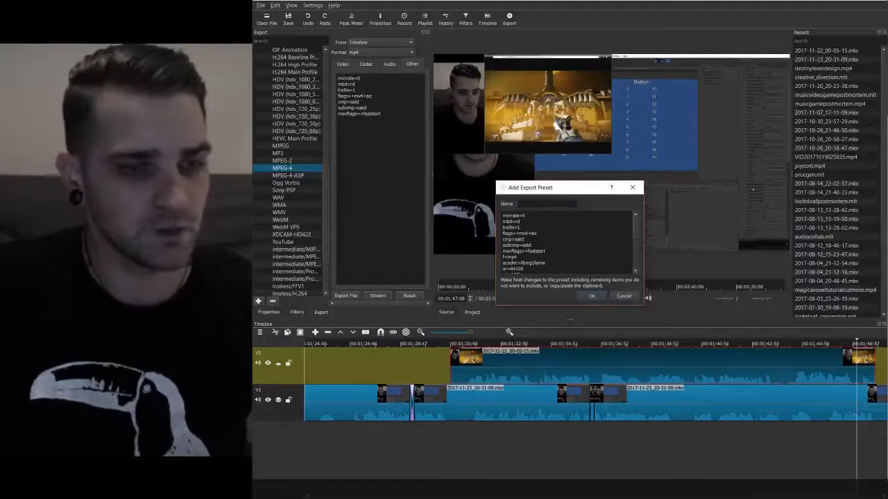
{"action": "left_click", "coordinate": [625, 297]}
{"action": "scroll", "coordinate": [291, 139], "scroll_direction": "up", "scroll_amount": 10}
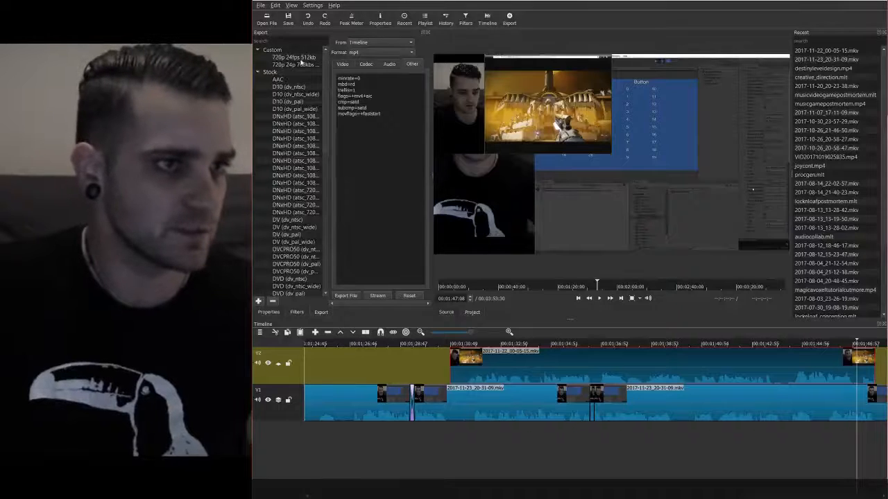
{"action": "left_click", "coordinate": [297, 58]}
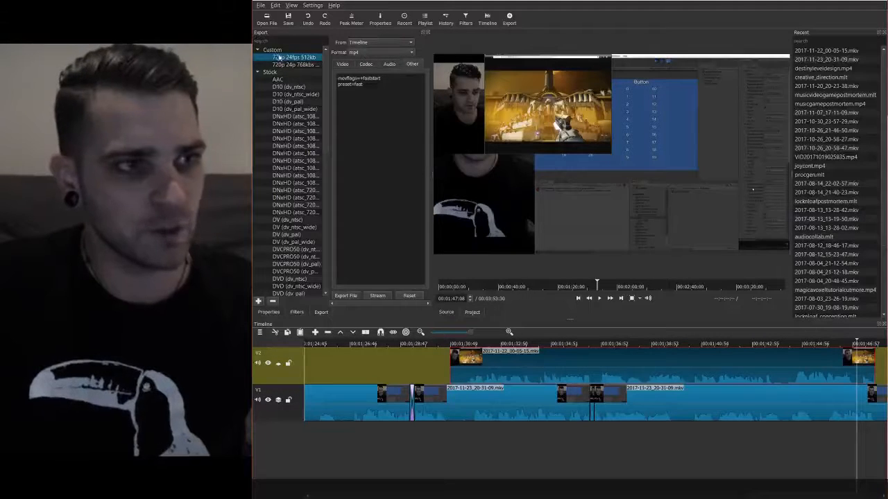
Start exporting the timeline to a file named test.mp4 in the Vlogs folder
{"action": "left_click", "coordinate": [346, 296]}
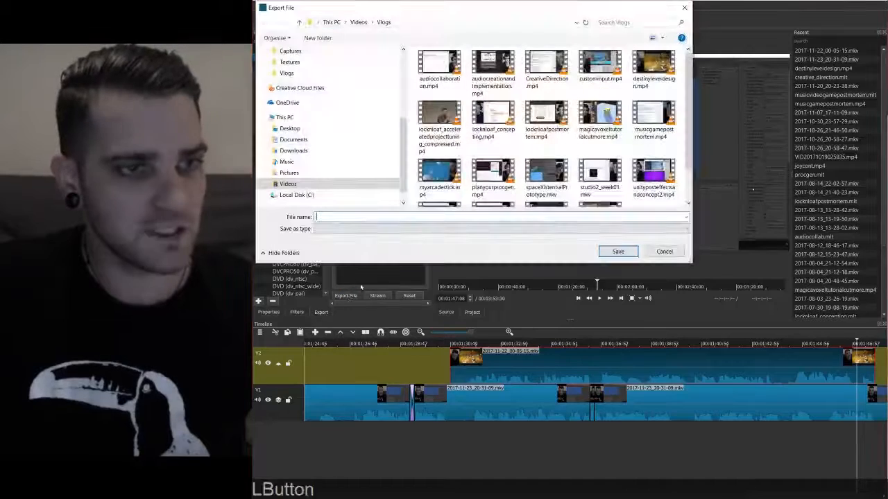
{"action": "left_click_drag", "start_coordinate": [414, 11], "coordinate": [486, 60]}
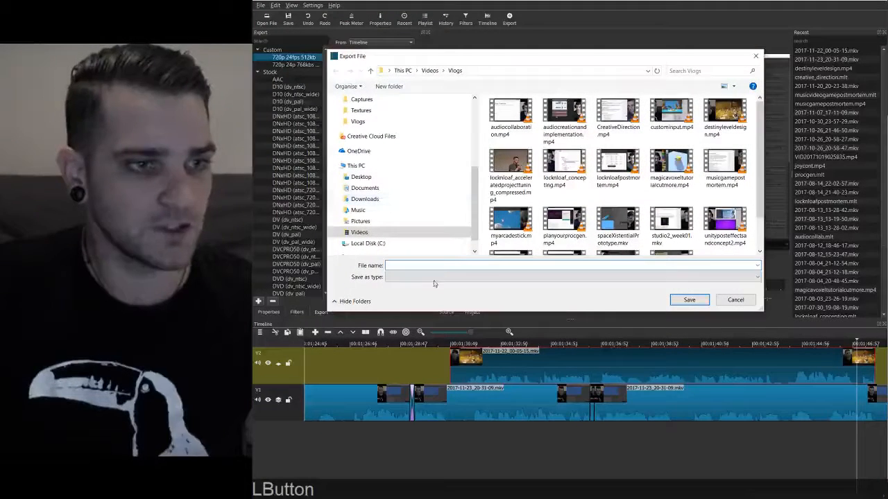
{"action": "type", "text": "tes"}
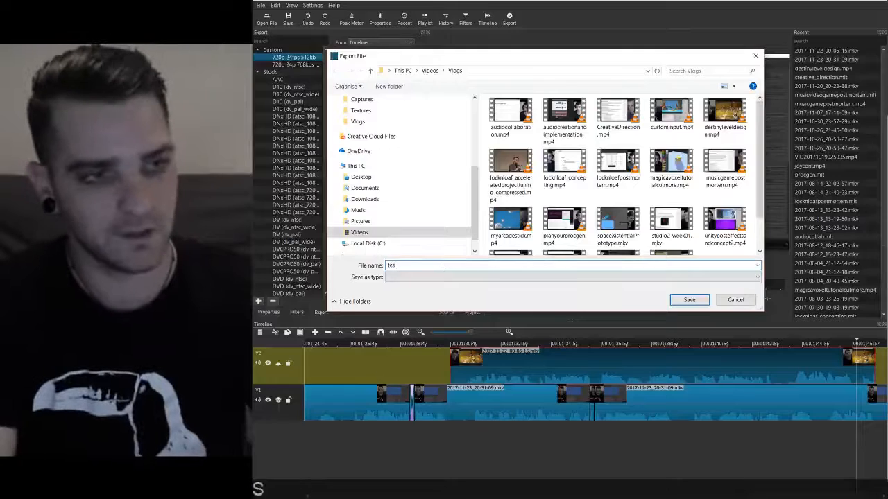
{"action": "type", "text": "t."}
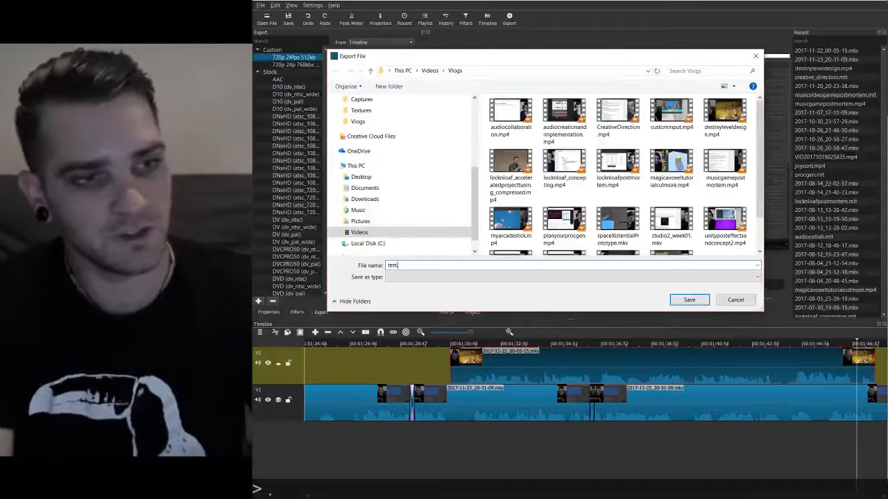
{"action": "type", "text": "m"}
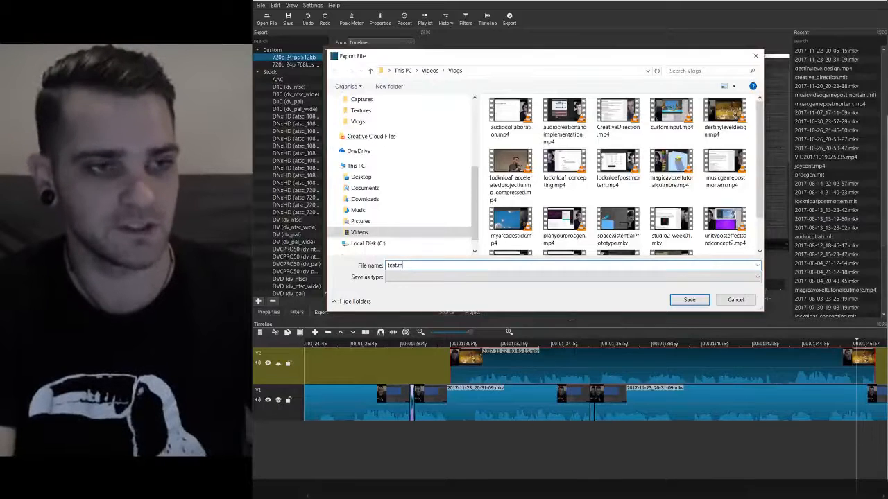
{"action": "type", "text": "p4"}
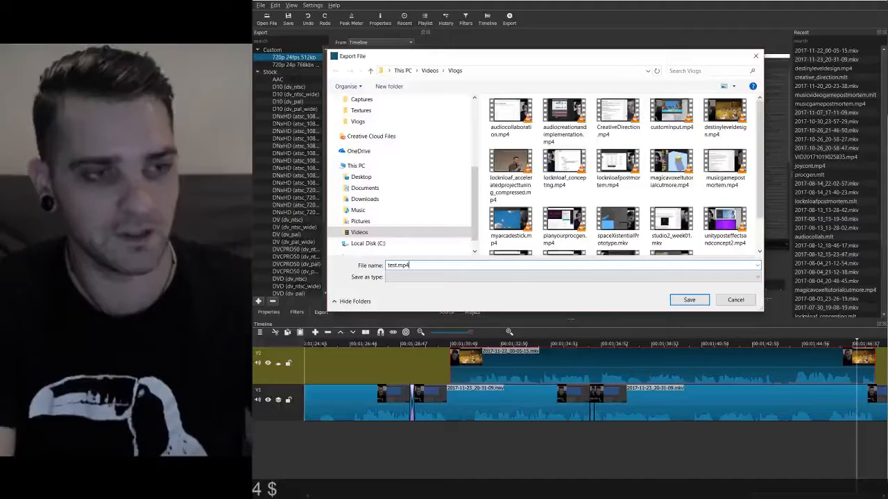